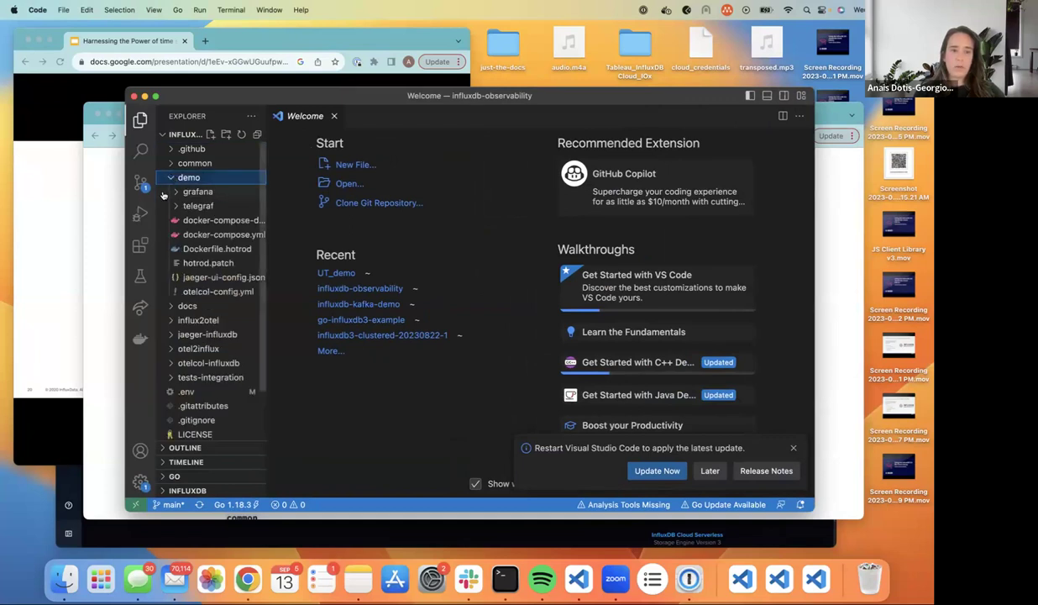
# Expand the grafana, telegraf, docs and influx2otel folders and open the project's .env file.
pyautogui.click(178, 192)
pyautogui.click(178, 234)
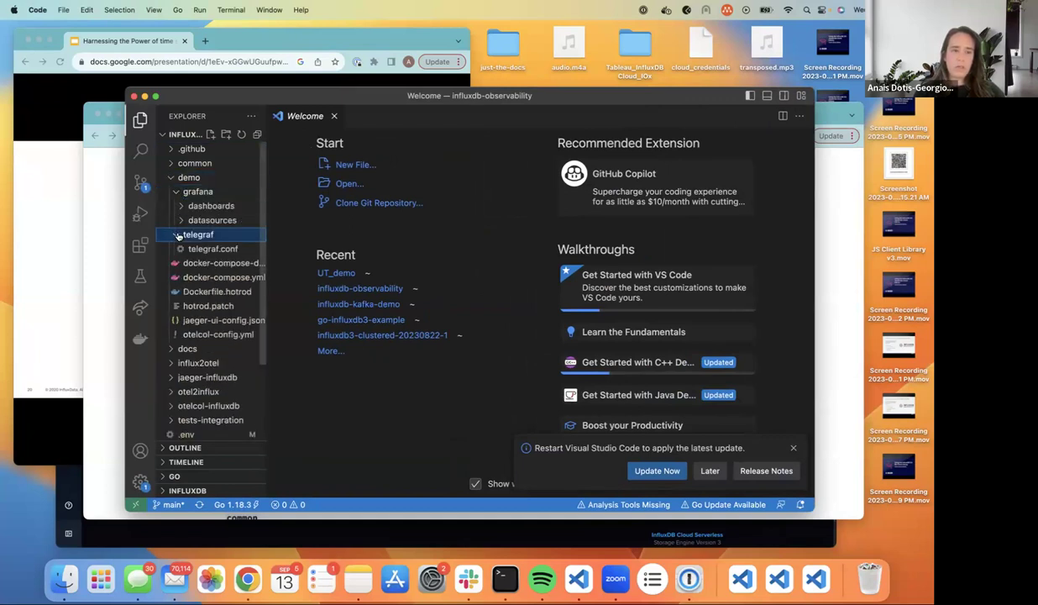
pyautogui.scroll(-3, 178, 289)
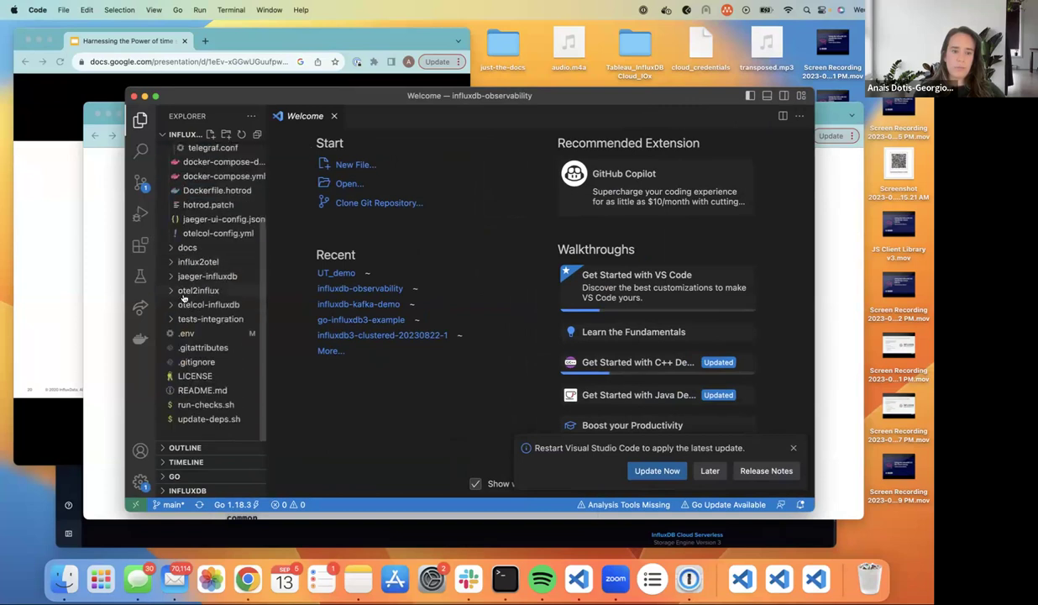
pyautogui.click(184, 323)
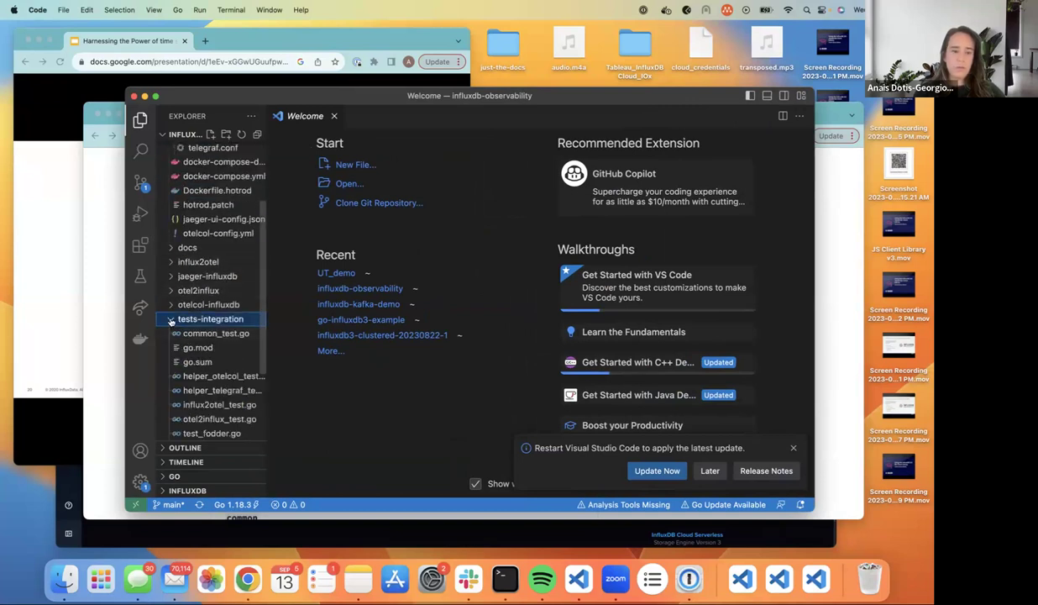
pyautogui.click(171, 317)
pyautogui.click(184, 333)
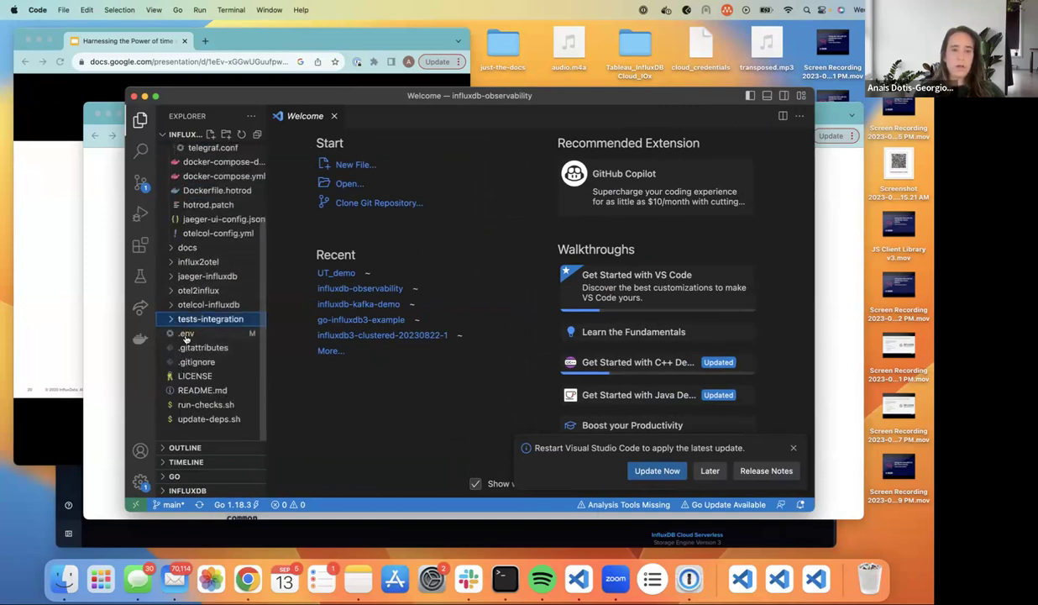
pyautogui.click(186, 250)
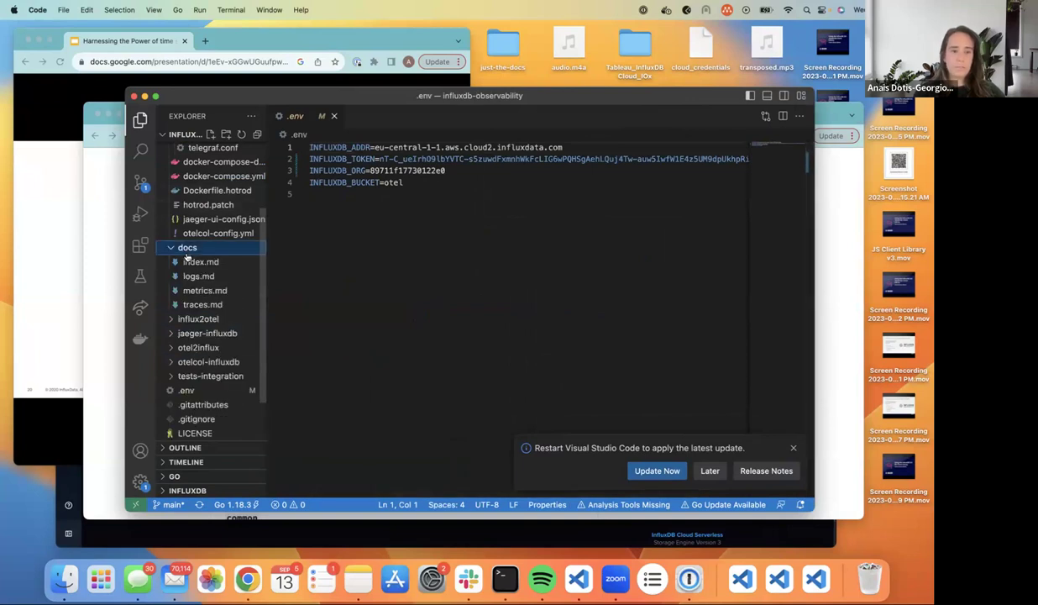
pyautogui.click(195, 321)
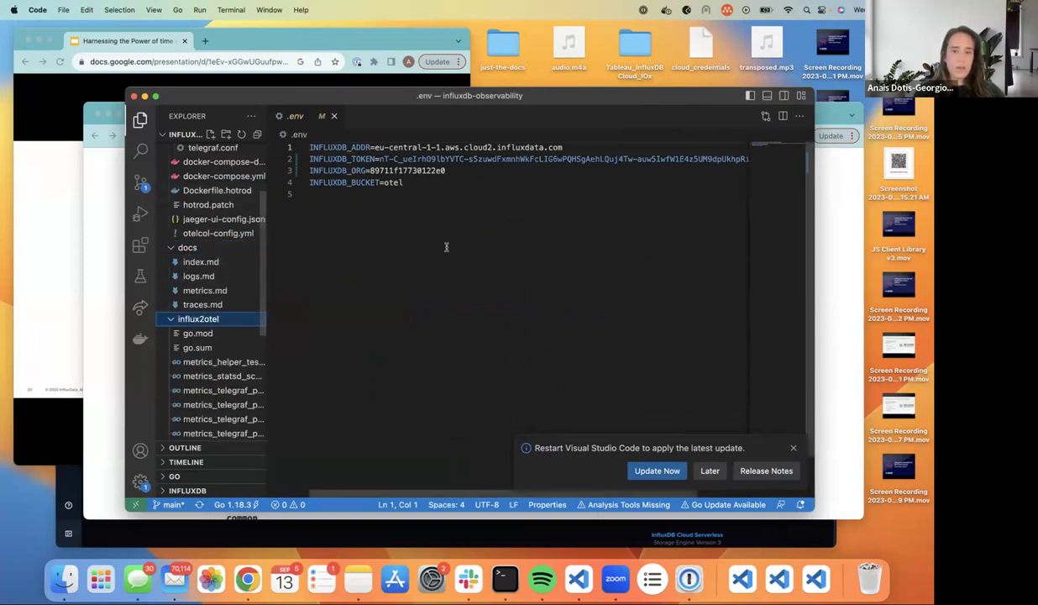
# Narrow the editor window and highlight the INFLUXDB_ADDR value in the .env file.
pyautogui.moveTo(812, 510); pyautogui.dragTo(686, 514)
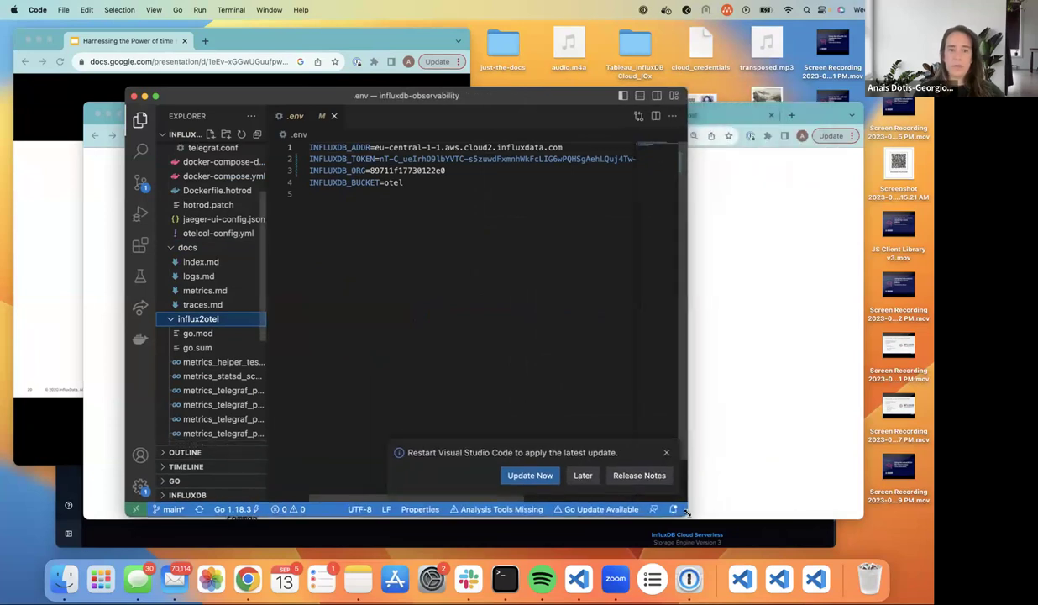
pyautogui.moveTo(374, 147); pyautogui.dragTo(565, 147)
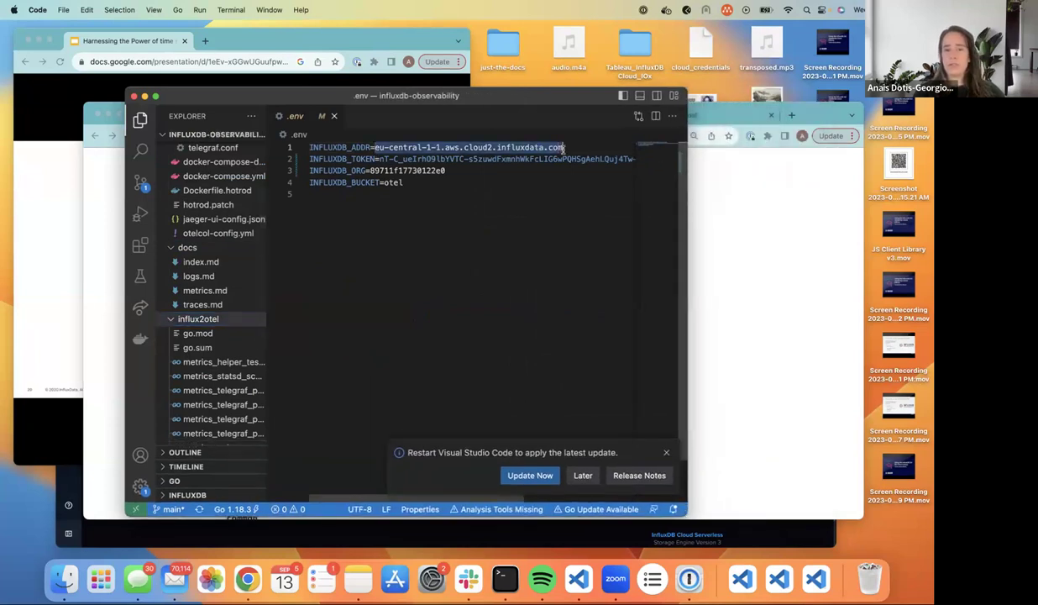
pyautogui.click(374, 148)
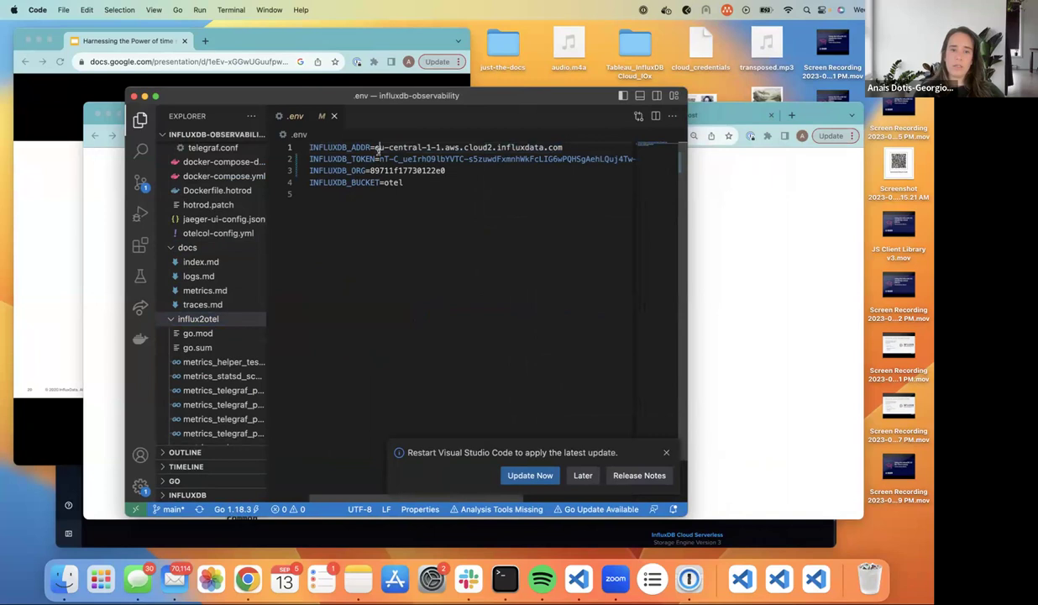
# Open docker-compose.yml in the demo folder and examine its jaeger-query, jaeger-influxdb, hotrod, otelcol-influxdb and grafana service definitions.
pyautogui.scroll(-3, 230, 290)
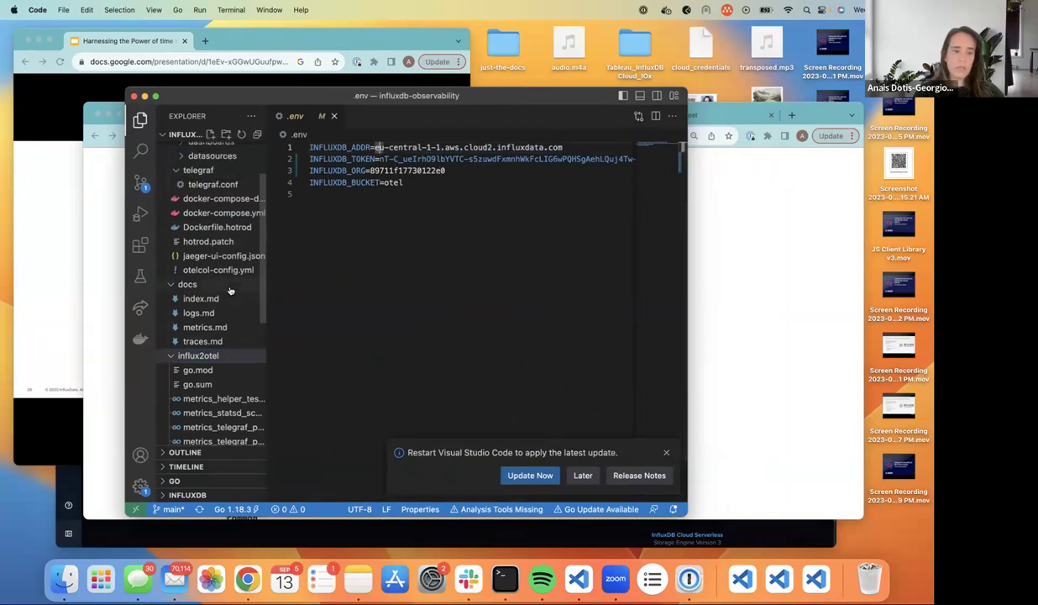
pyautogui.scroll(5, 230, 291)
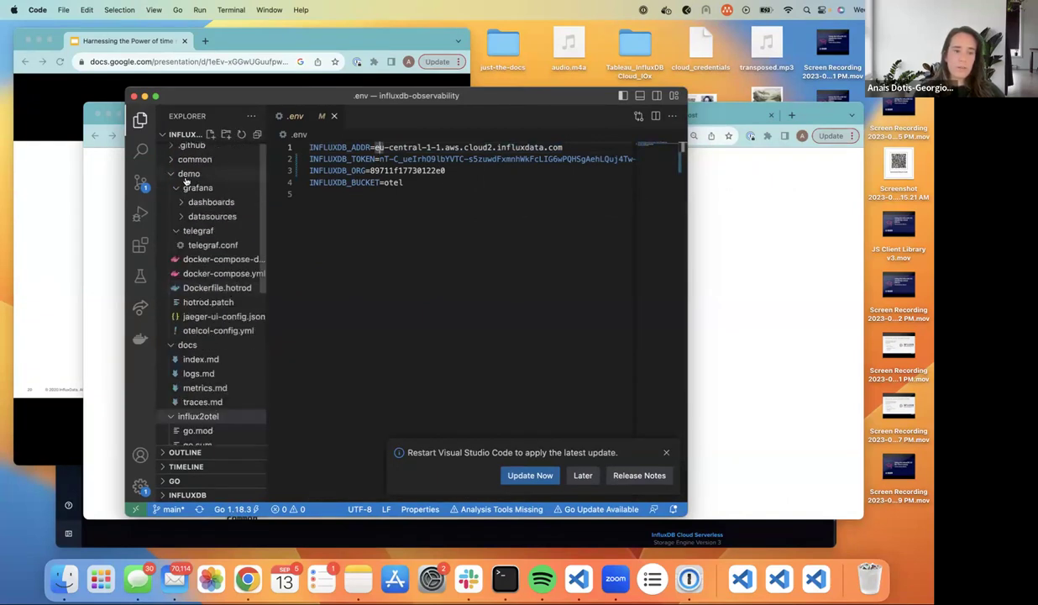
pyautogui.click(210, 273)
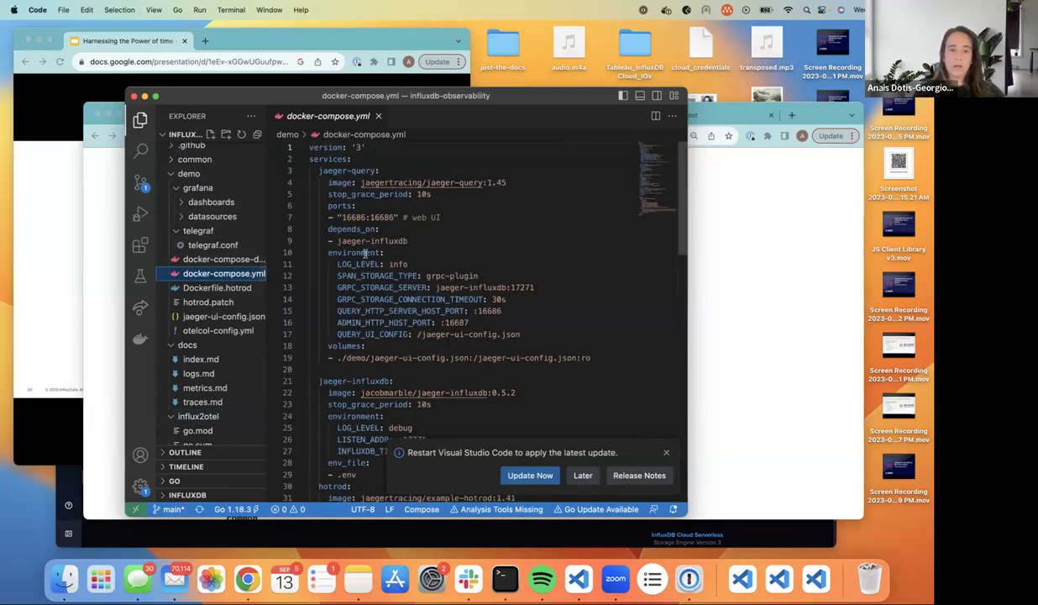
pyautogui.scroll(-6, 359, 260)
pyautogui.scroll(2, 365, 254)
pyautogui.scroll(2, 365, 254)
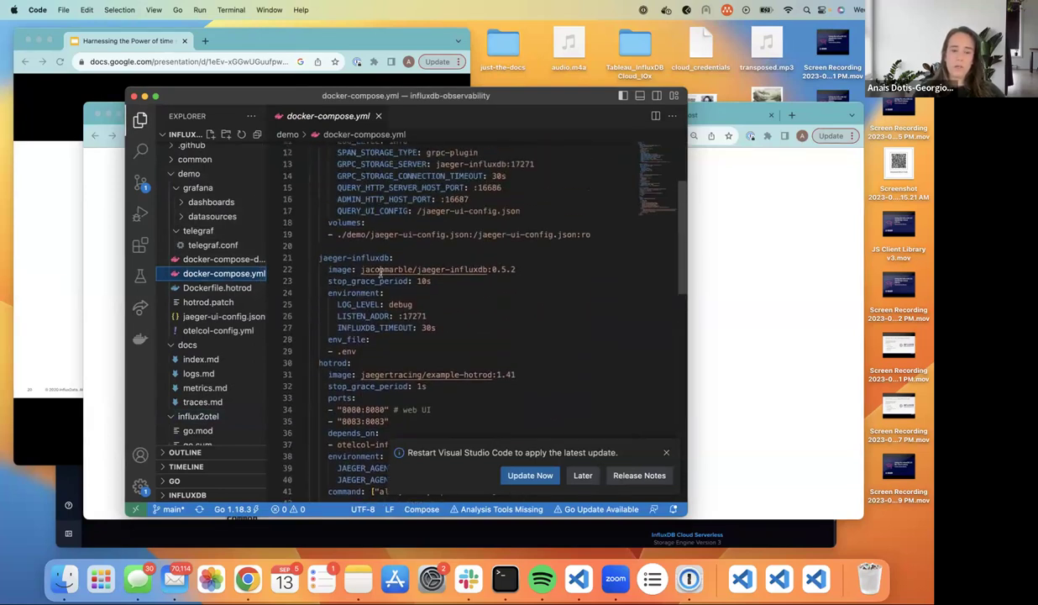
pyautogui.scroll(-2, 381, 321)
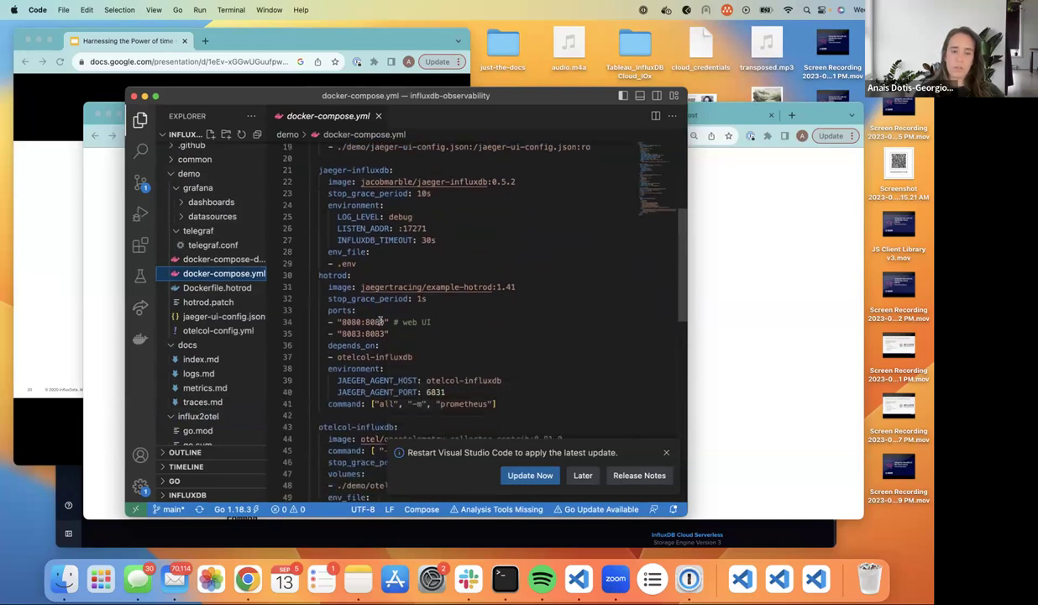
pyautogui.scroll(-4, 381, 321)
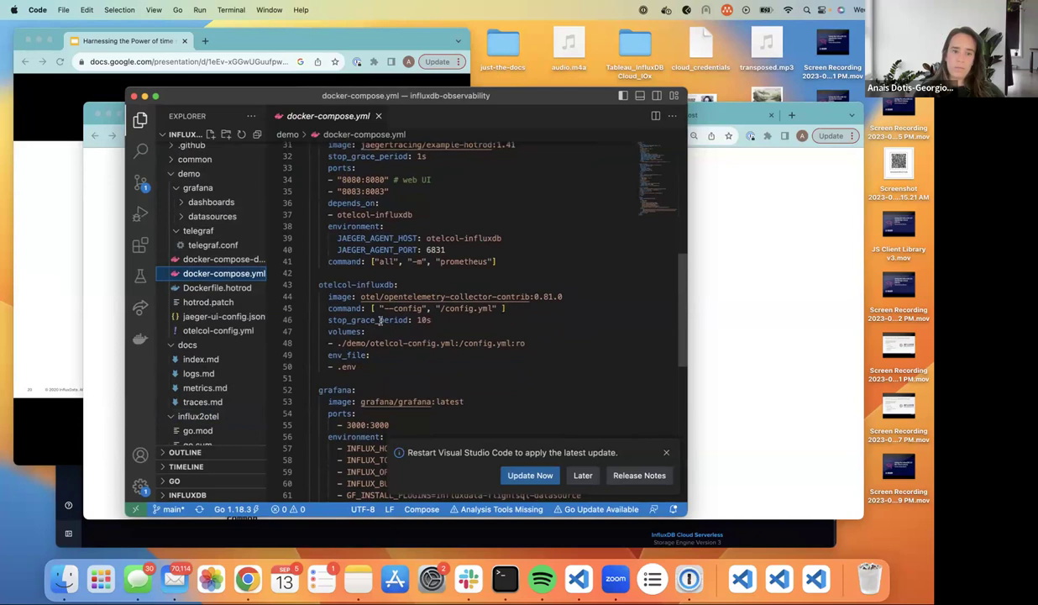
pyautogui.scroll(-2, 381, 320)
pyautogui.scroll(-2, 381, 320)
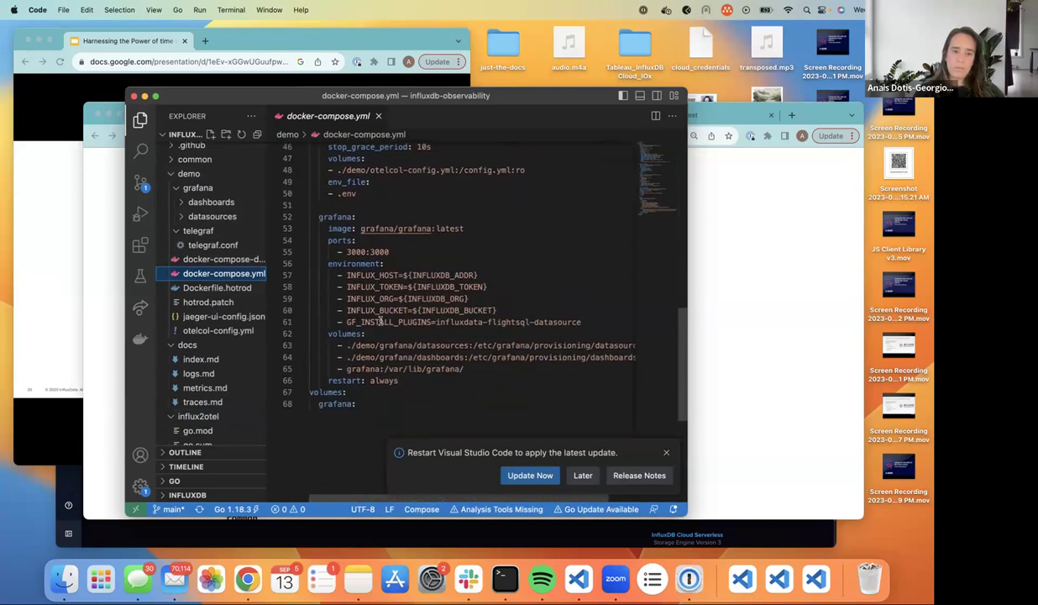
pyautogui.scroll(10, 381, 321)
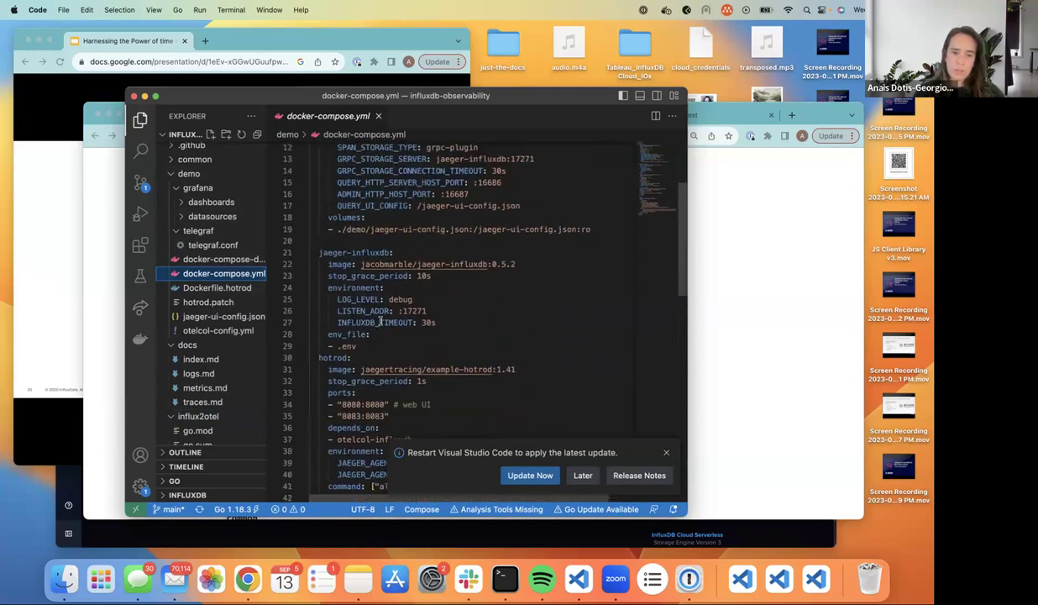
pyautogui.scroll(-6, 381, 320)
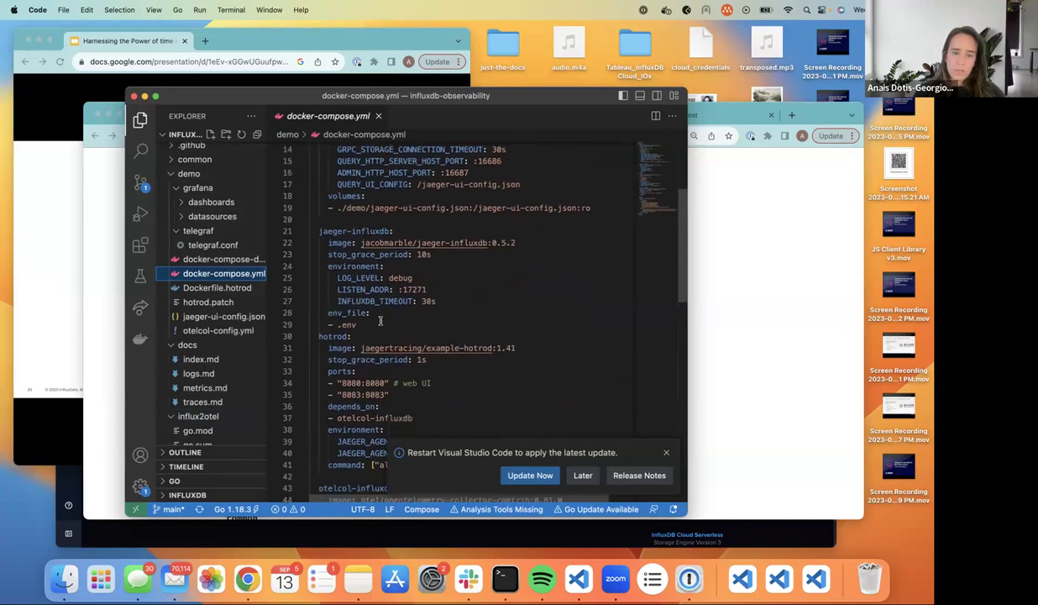
pyautogui.scroll(-2, 374, 334)
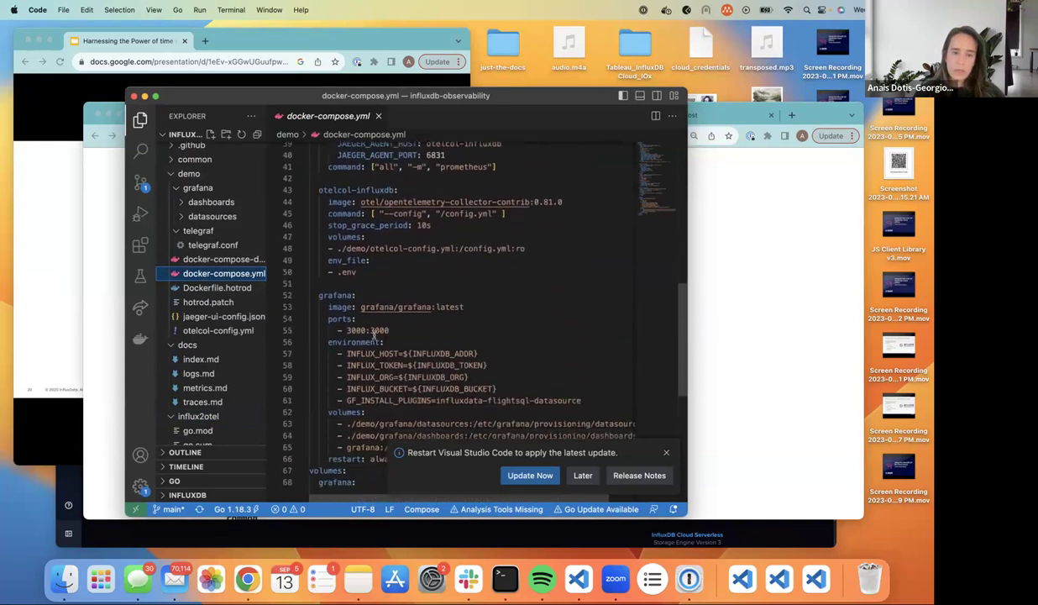
pyautogui.scroll(-2, 374, 334)
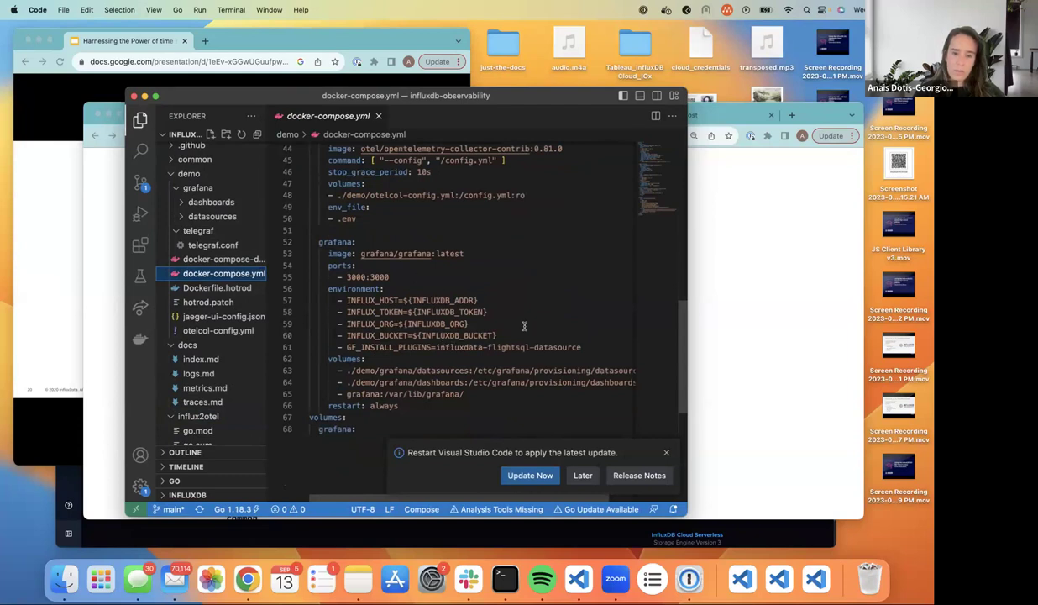
pyautogui.scroll(4, 524, 325)
pyautogui.scroll(7, 524, 326)
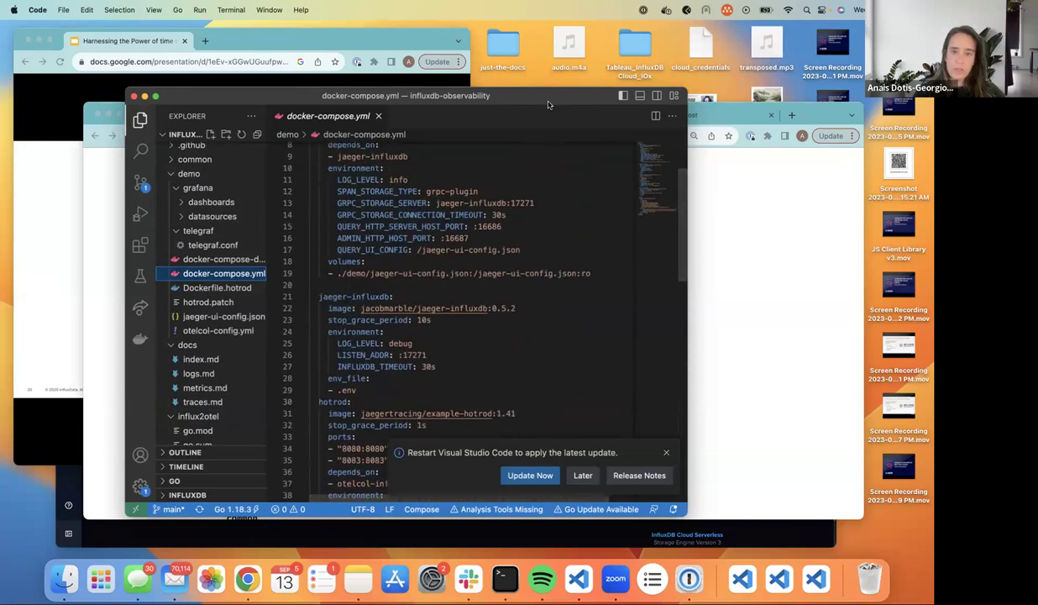
# Move the editor window aside, switch to Chrome and reload the open localhost:8080, localhost:16686 and localhost:3000 pages.
pyautogui.moveTo(154, 100); pyautogui.dragTo(383, 107)
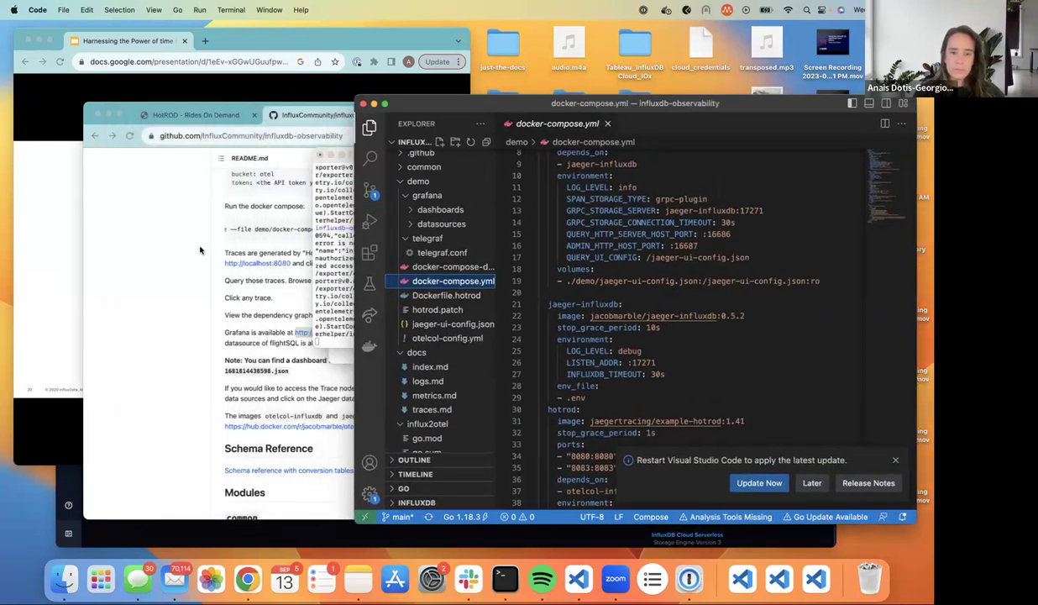
pyautogui.click(229, 228)
pyautogui.click(434, 123)
pyautogui.click(417, 135)
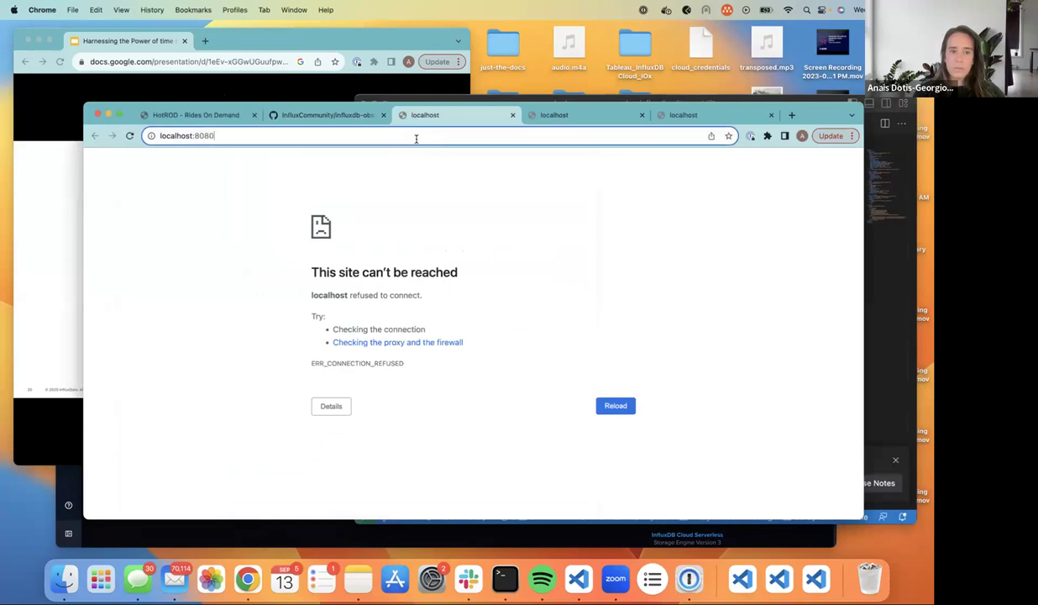
pyautogui.press('Return')
pyautogui.click(588, 116)
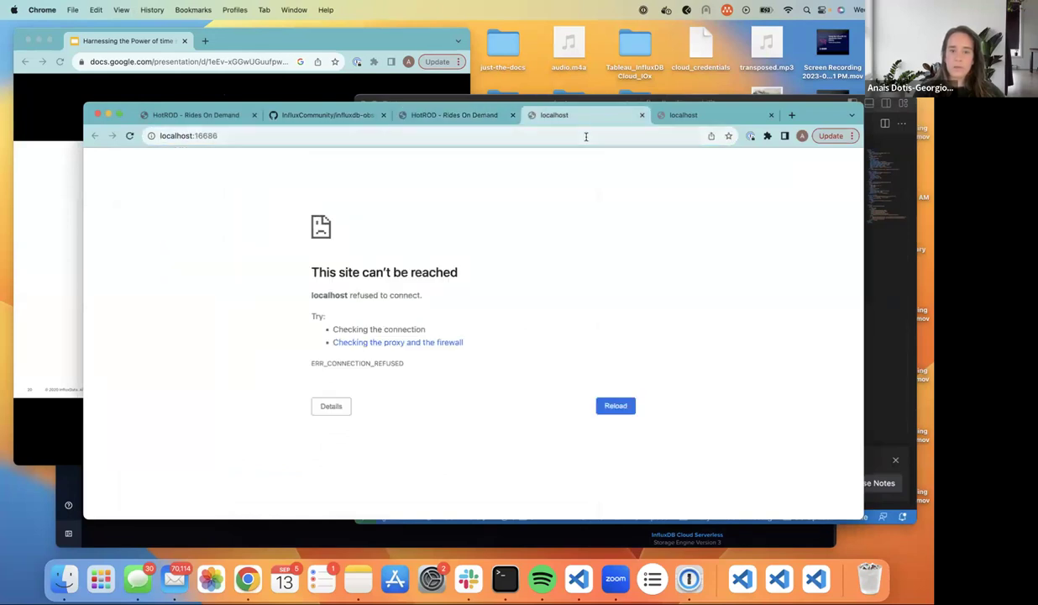
pyautogui.click(586, 135)
pyautogui.press('Return')
pyautogui.click(701, 115)
pyautogui.click(607, 135)
pyautogui.press('Return')
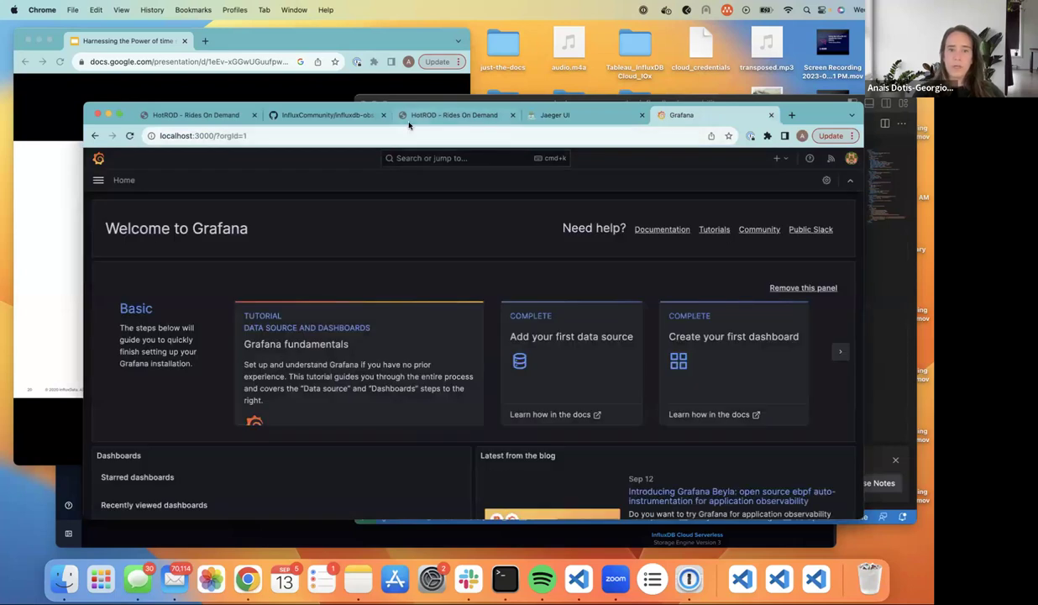
# In the HotROD app, order a car for each customer: Rachel's Floral Designs, Japanese Desserts, Amazing Coffee Roasters and Trom Chocolatier.
pyautogui.click(422, 115)
pyautogui.click(270, 262)
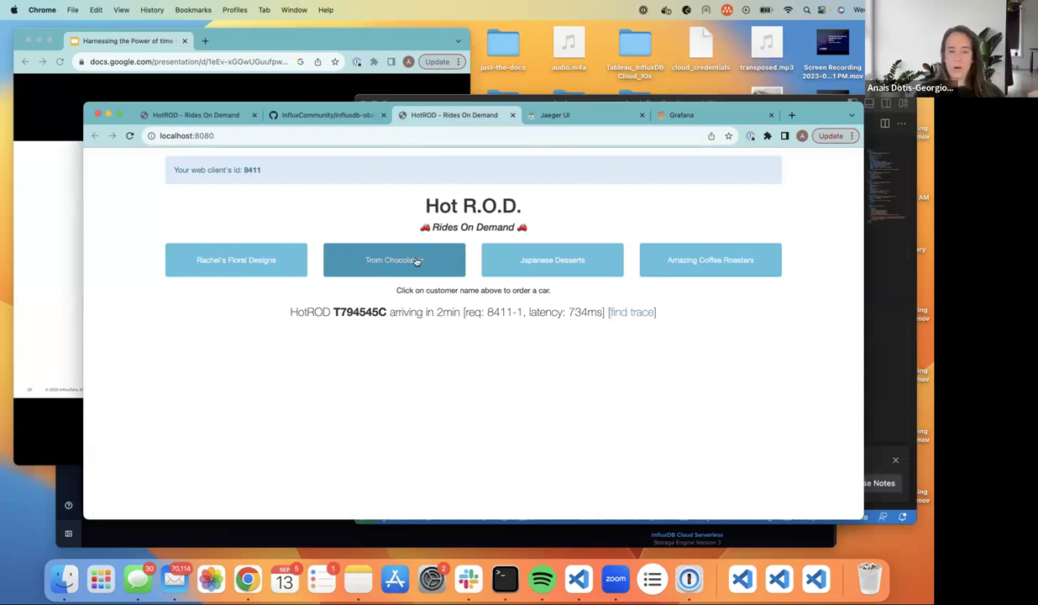
pyautogui.click(554, 256)
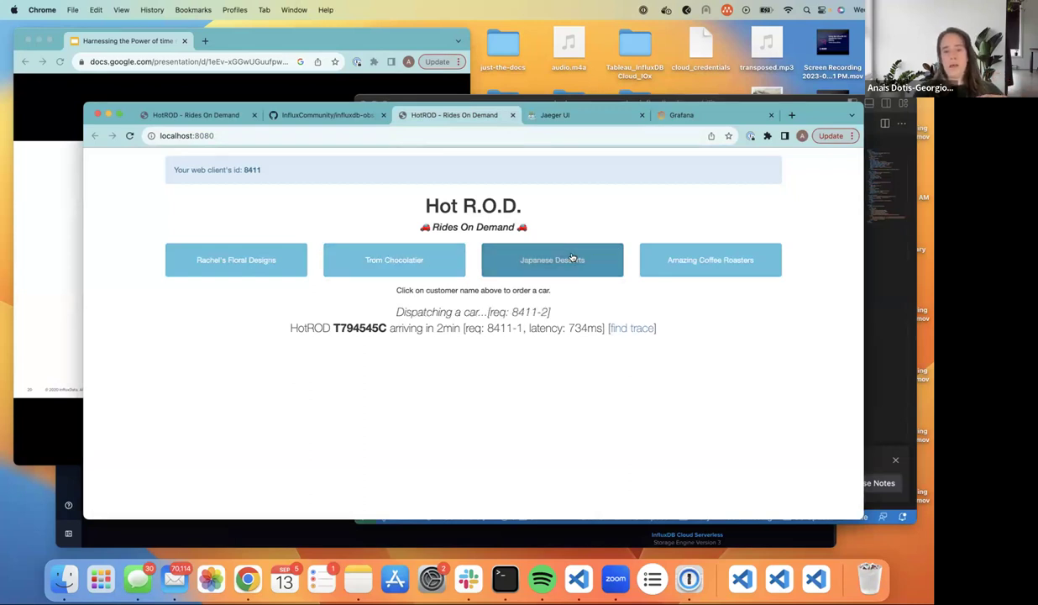
pyautogui.click(700, 259)
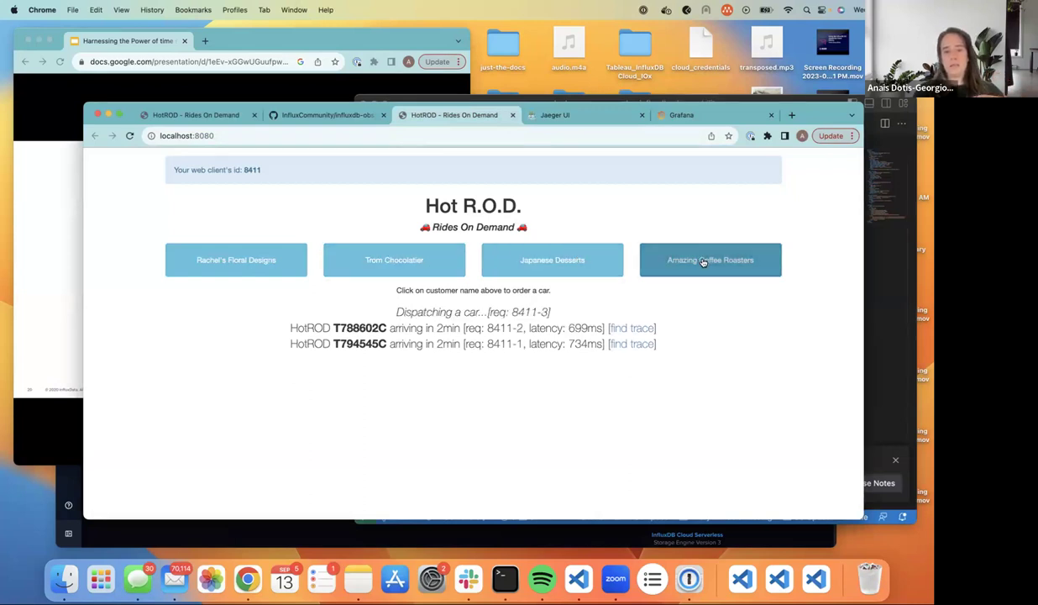
pyautogui.click(376, 267)
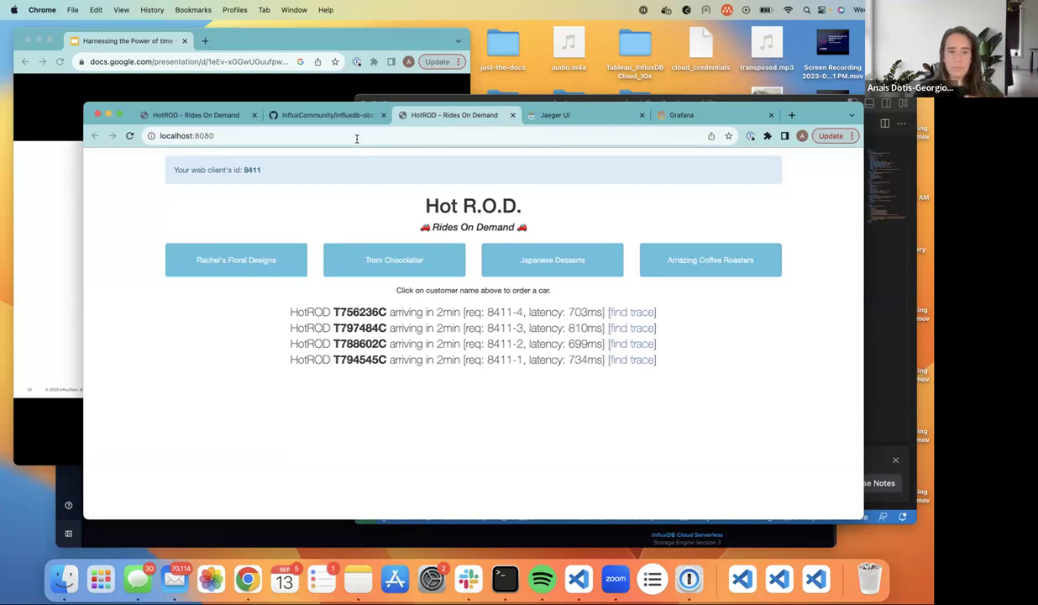
# Reload the Jaeger UI search page, check the Service options and examine the trace query response.
pyautogui.click(548, 117)
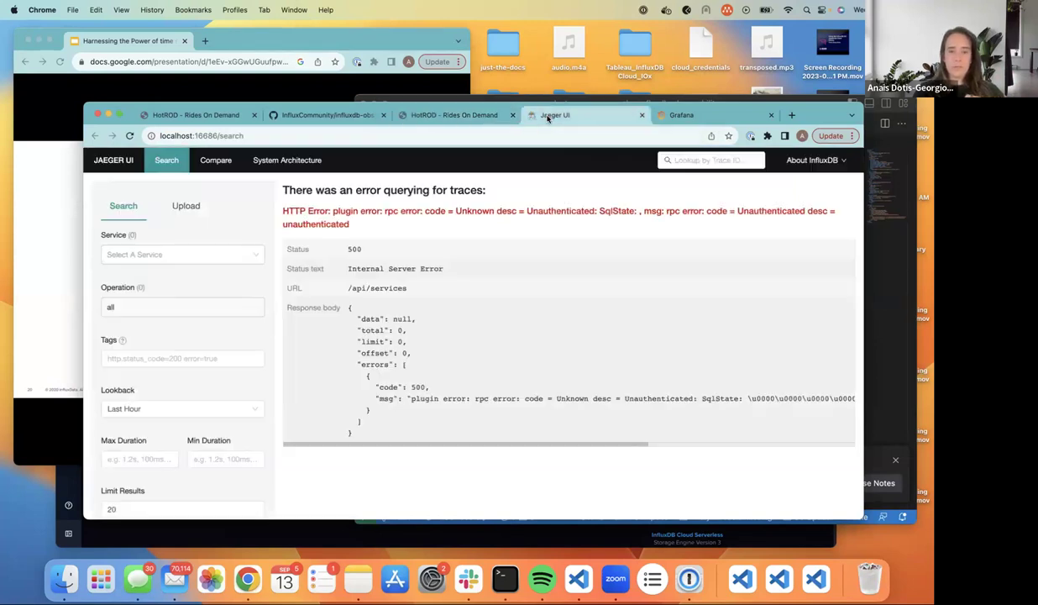
pyautogui.click(428, 132)
pyautogui.press('Return')
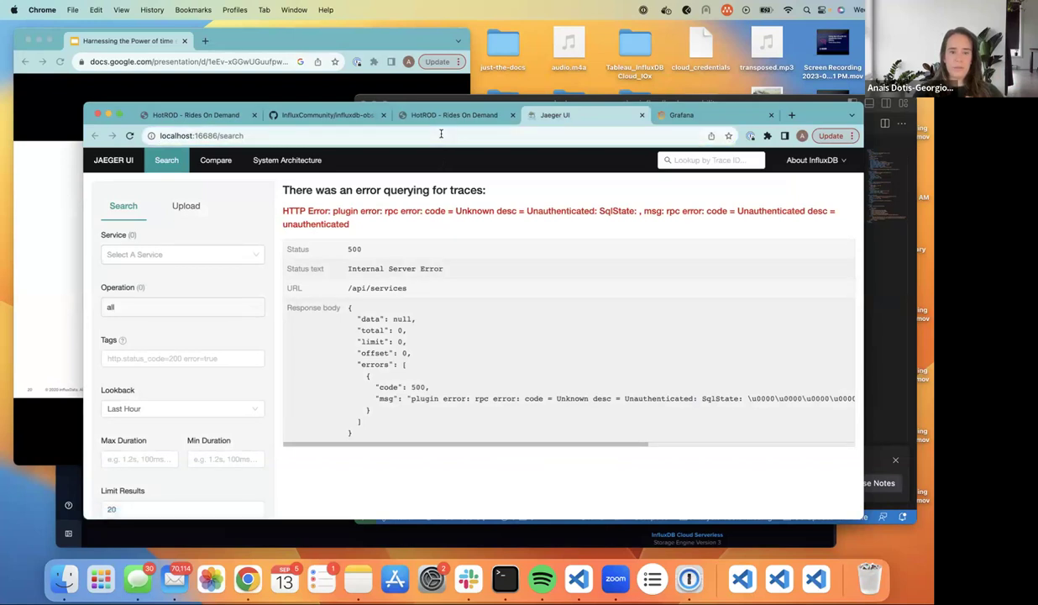
pyautogui.click(206, 254)
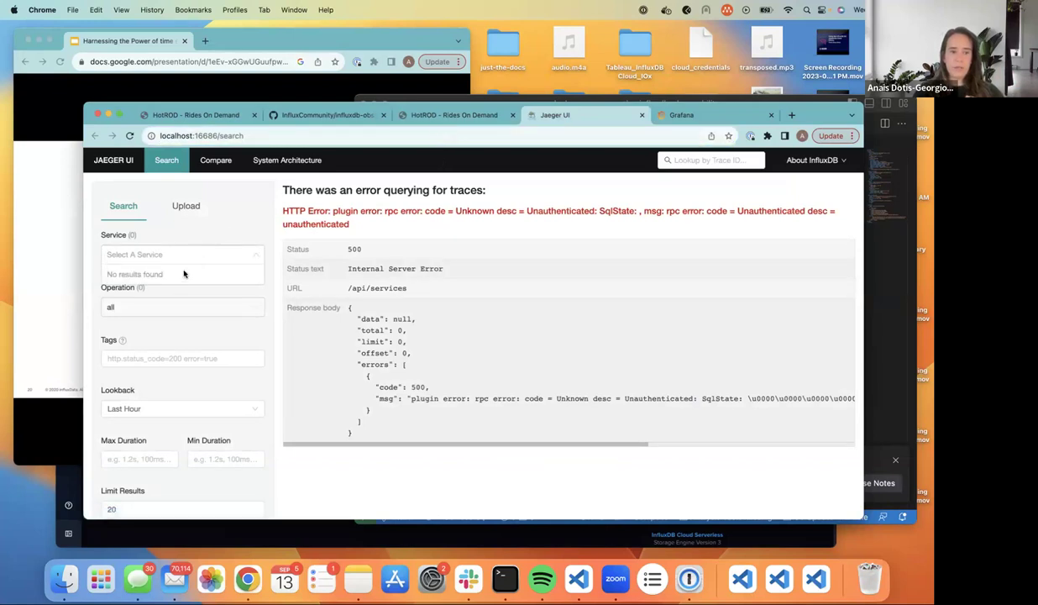
pyautogui.click(169, 289)
pyautogui.scroll(-3, 172, 304)
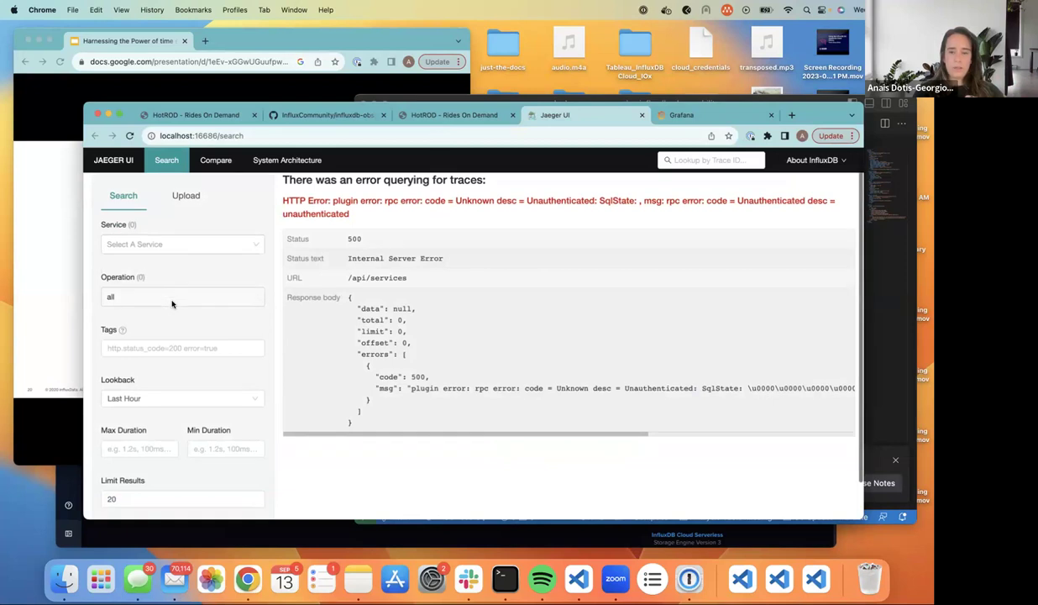
pyautogui.scroll(3, 173, 304)
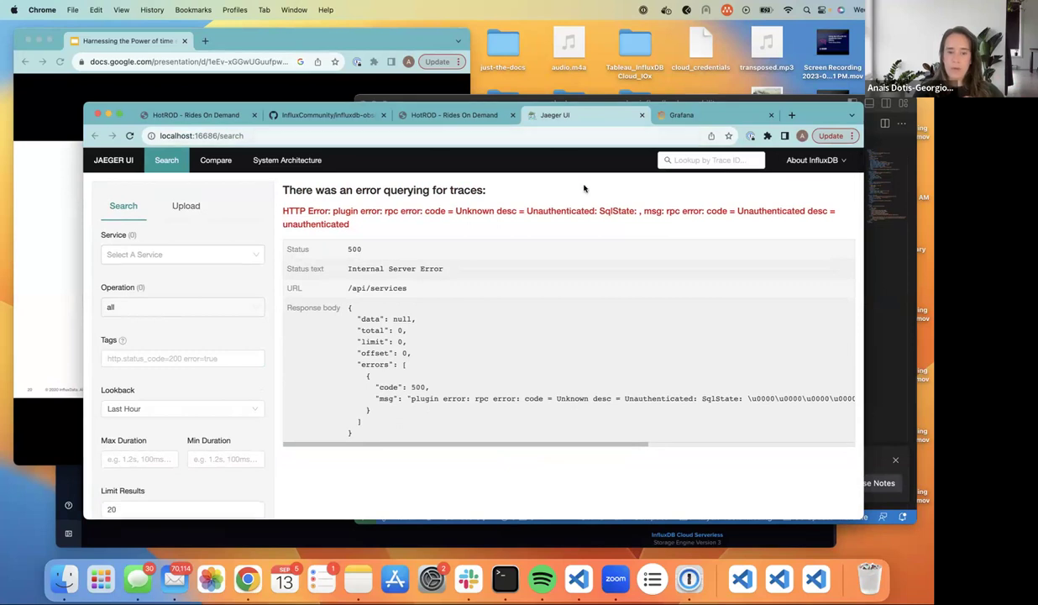
pyautogui.scroll(-3, 563, 240)
pyautogui.scroll(3, 562, 241)
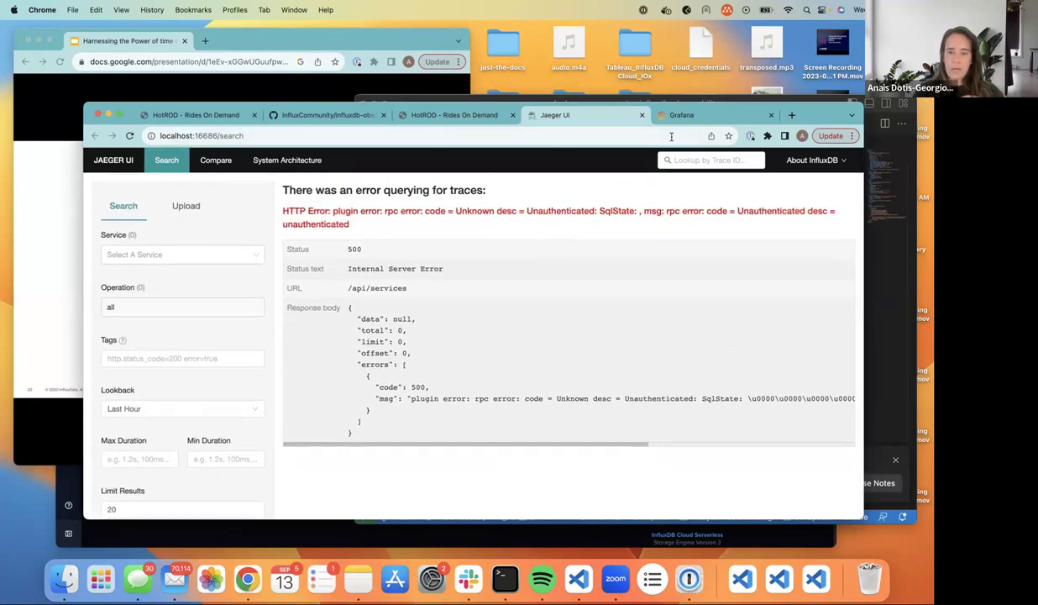
# Switch to Terminal, stop the running demo containers and list the contents of the influxdb-observability folder.
pyautogui.scroll(-2, 504, 214)
pyautogui.scroll(2, 501, 215)
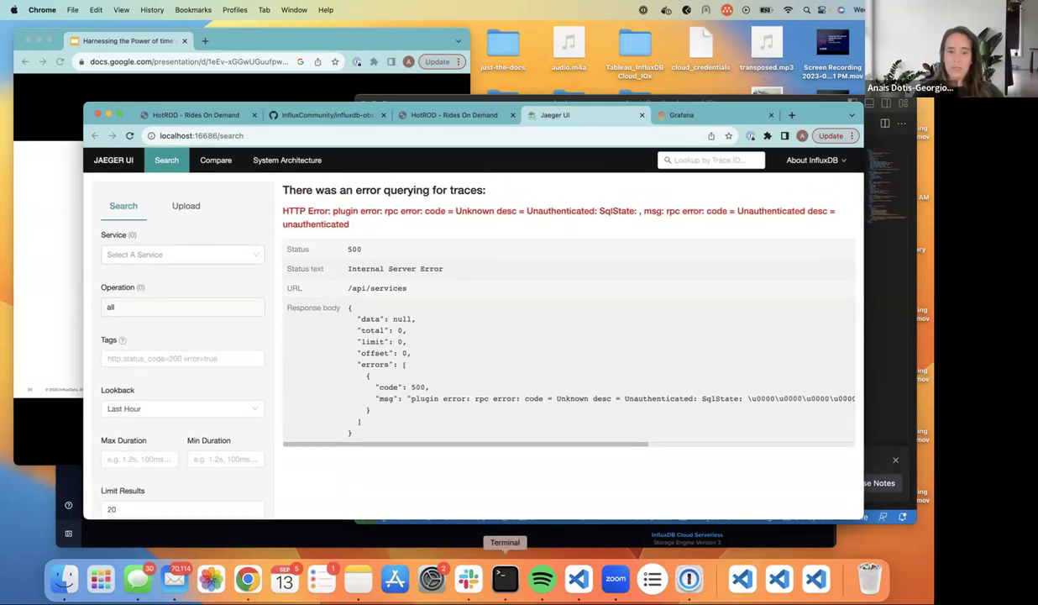
pyautogui.click(505, 578)
pyautogui.hotkey('ctrl', 'c')
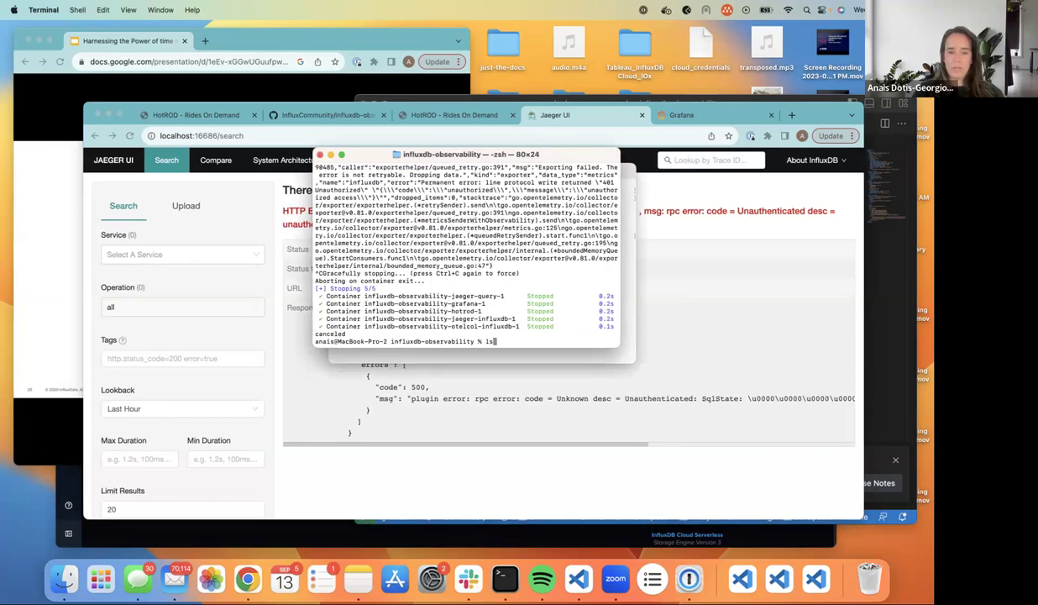
pyautogui.write('ls')
pyautogui.press('Return')
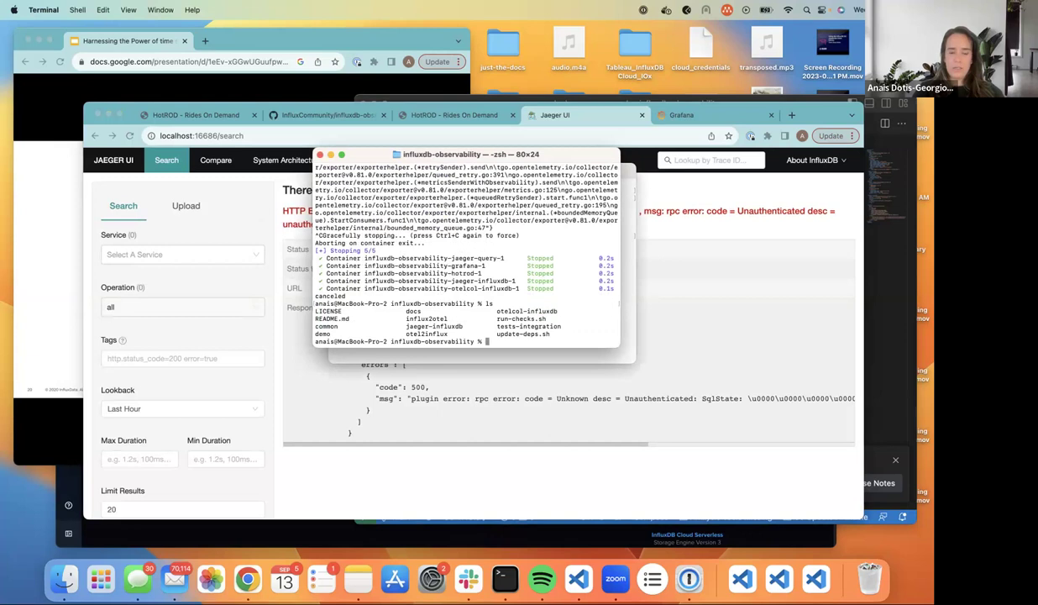
pyautogui.write('ls')
pyautogui.press('Up')
pyautogui.press('Up')
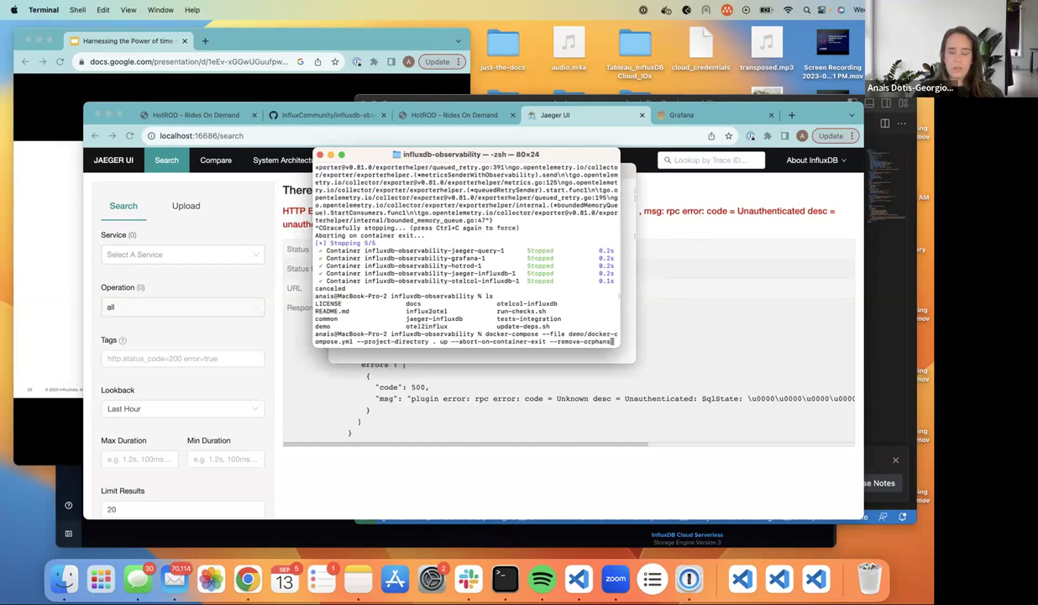
pyautogui.hotkey('ctrl', 'u')
# Change the working directory up two levels, from influxdb-observability through UT_demo to the home folder.
pyautogui.write('cd')
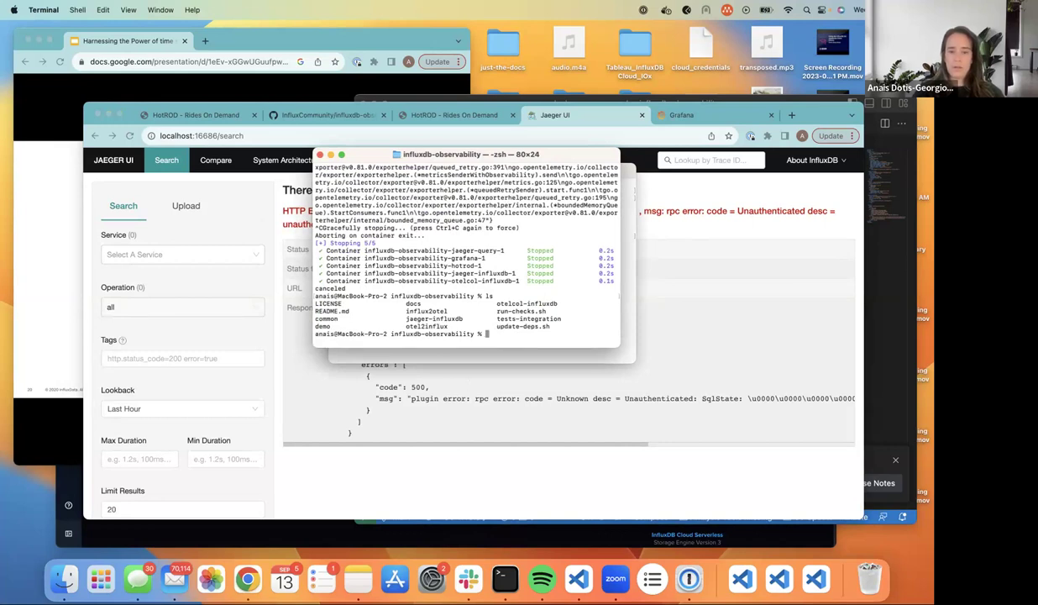
pyautogui.write(' ..')
pyautogui.press('Return')
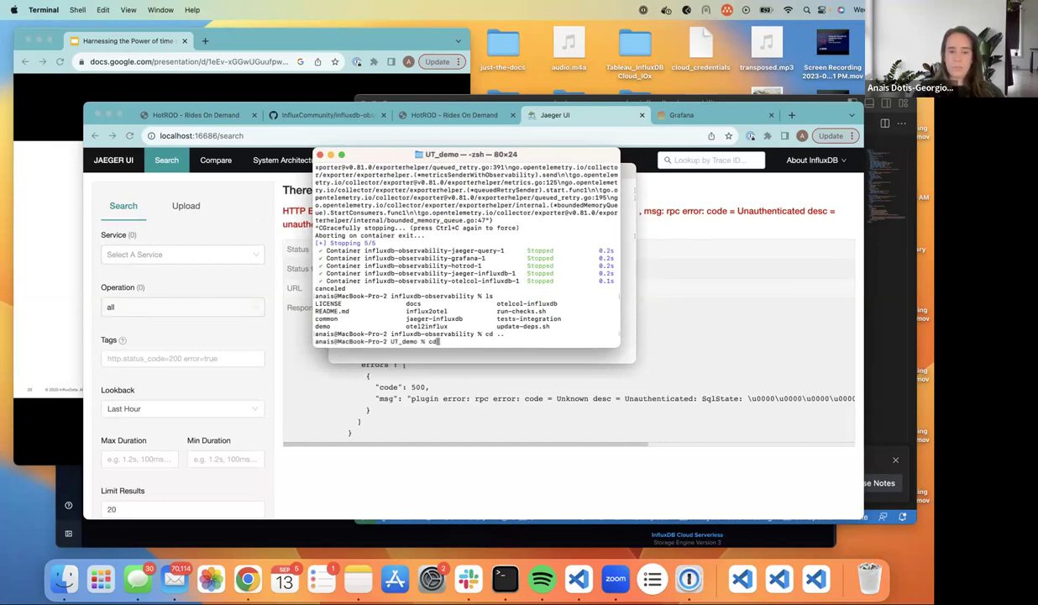
pyautogui.write('cd ..')
pyautogui.press('Return')
pyautogui.write('influx-b-')
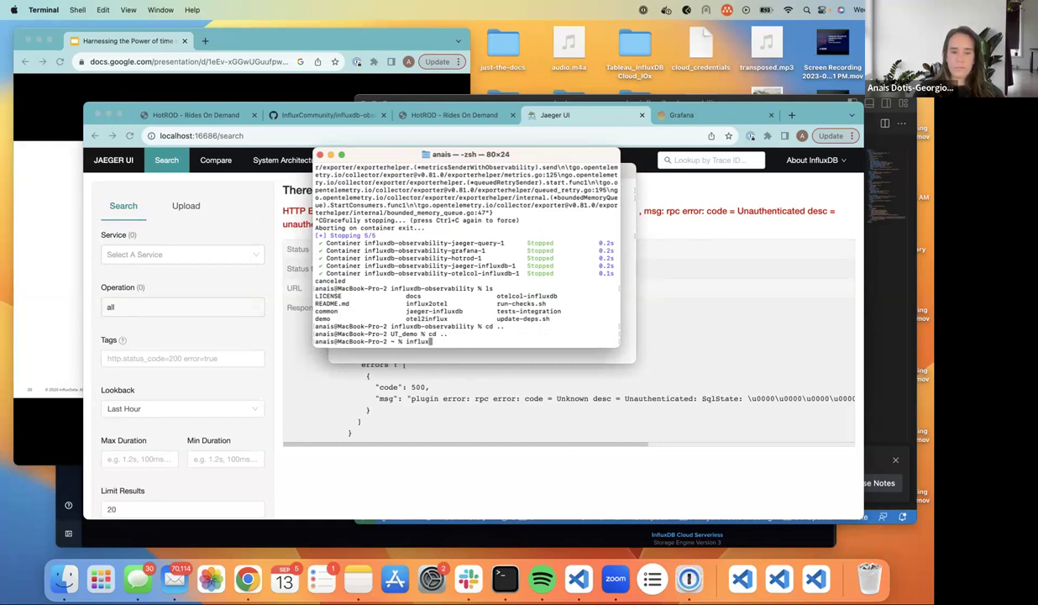
pyautogui.write('flux')
pyautogui.press('BackSpace')
pyautogui.press('BackSpace')
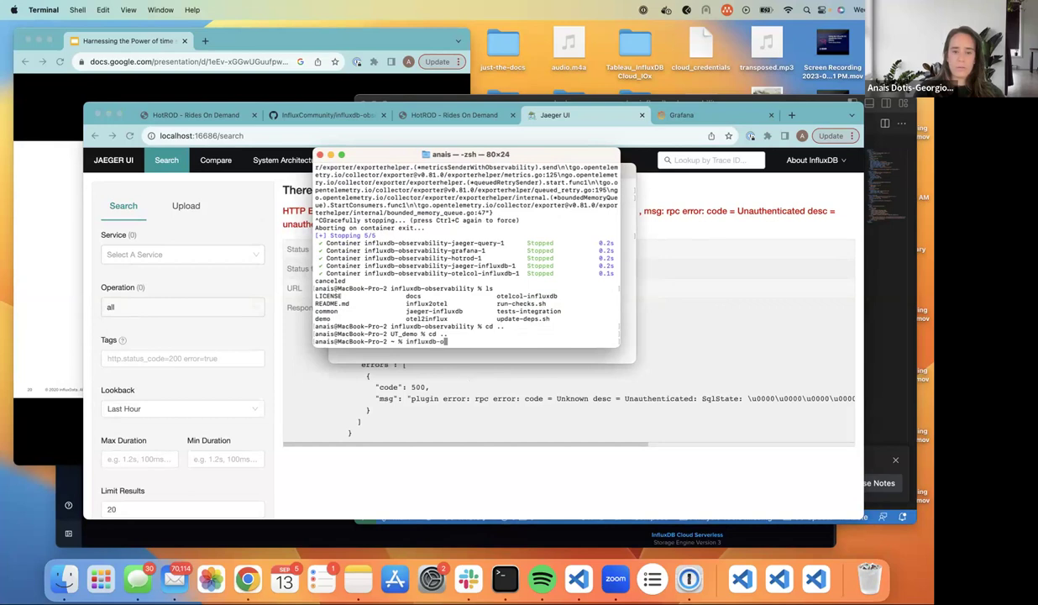
pyautogui.press('BackSpace')
pyautogui.press('BackSpace')
pyautogui.press('BackSpace')
pyautogui.press('BackSpace')
pyautogui.press('BackSpace')
pyautogui.press('BackSpace')
pyautogui.press('BackSpace')
pyautogui.press('BackSpace')
pyautogui.press('BackSpace')
pyautogui.press('BackSpace')
pyautogui.press('BackSpace')
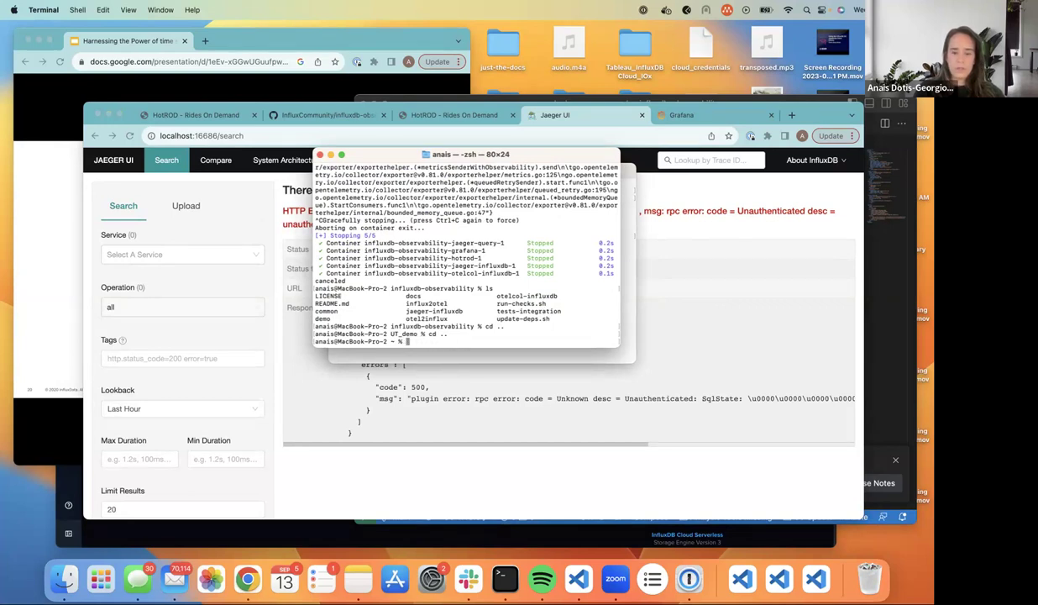
# List the home folder's contents, enlarge the terminal window slightly and change into the influxdb-observability directory there.
pyautogui.press('Return')
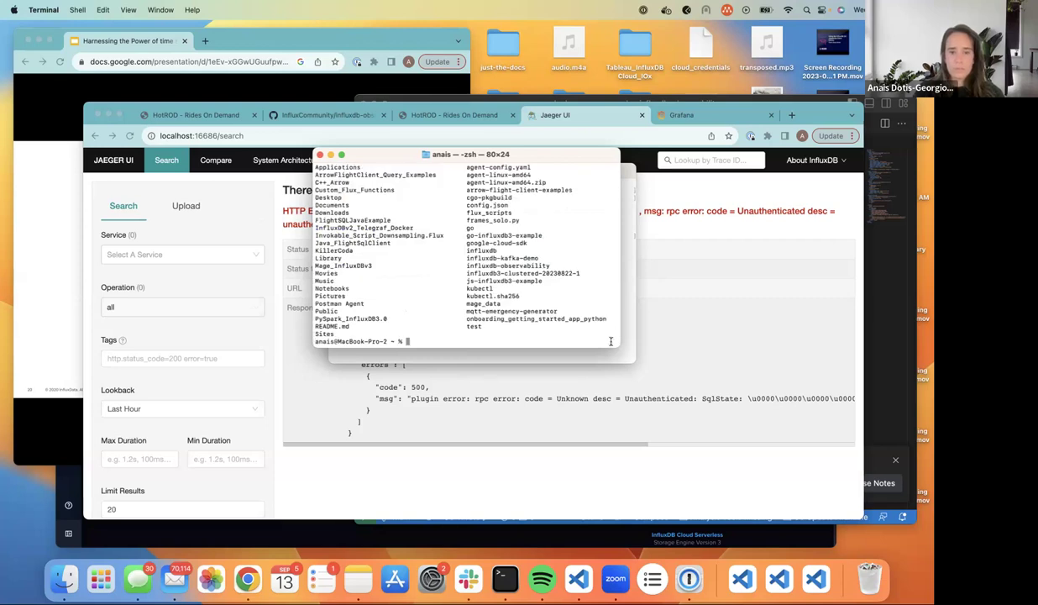
pyautogui.moveTo(639, 355); pyautogui.dragTo(666, 362)
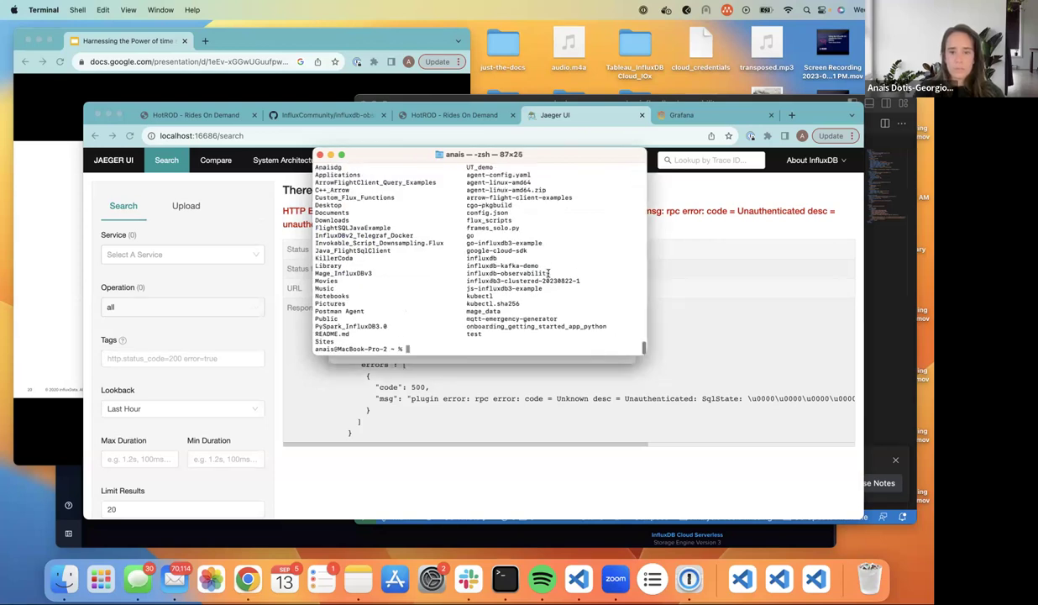
pyautogui.doubleClick(469, 273)
pyautogui.write('cd')
pyautogui.press('super+shift+v')
pyautogui.press('Return')
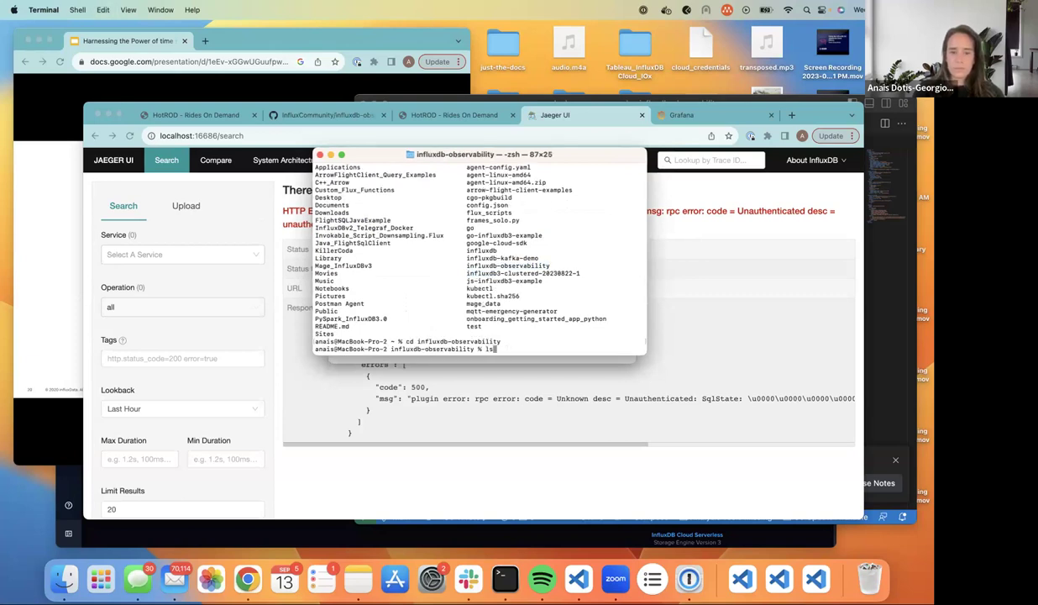
# Start the demo with docker-compose --file demo/docker-compose.yml --project-directory . up --abort-on-container-exit --remove-orphans.
pyautogui.press('super+v')
pyautogui.press('Return')
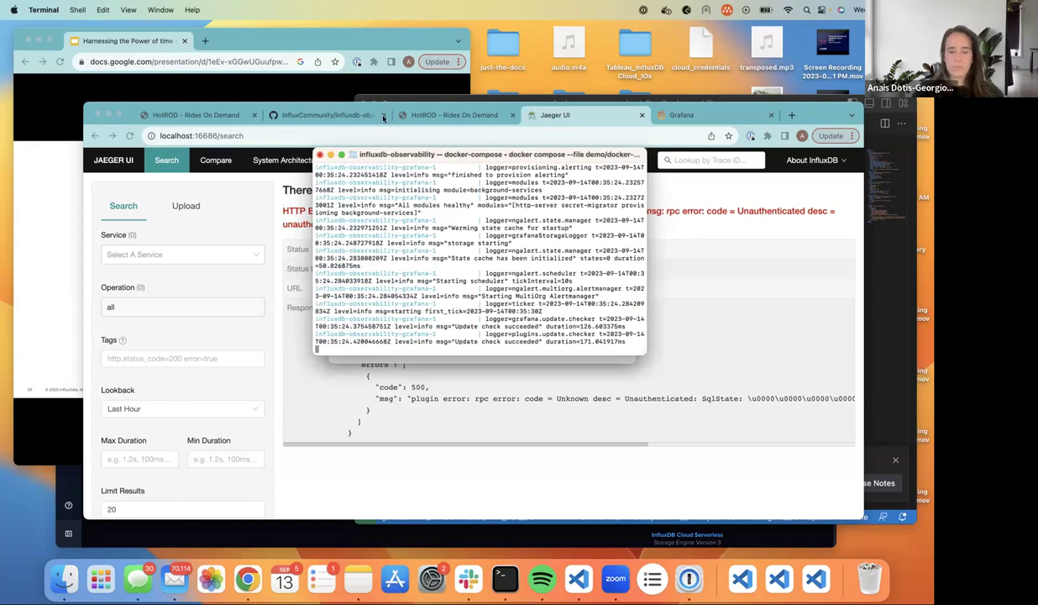
# Switch to Chrome, load localhost:8080 and follow the README's localhost:3000 link, returning to the README.
pyautogui.click(380, 122)
pyautogui.click(320, 115)
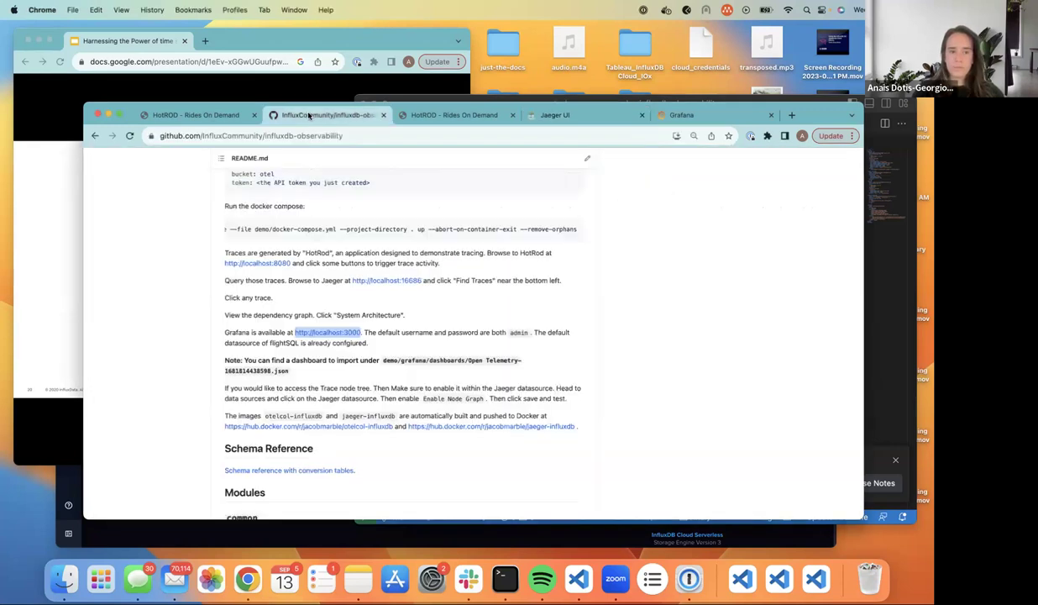
pyautogui.click(197, 115)
pyautogui.press('Return')
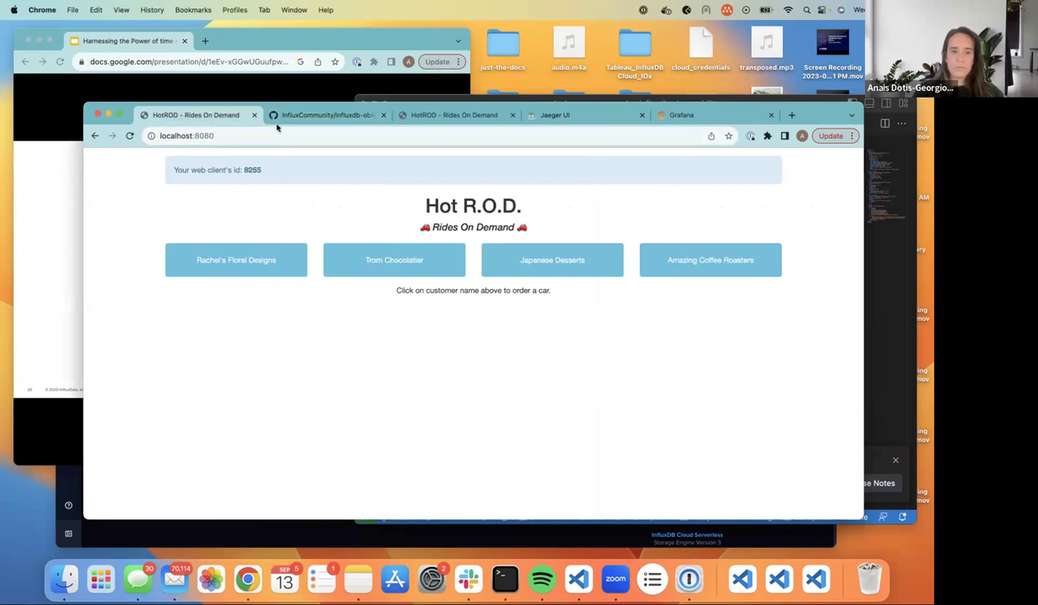
pyautogui.click(301, 116)
pyautogui.click(306, 329)
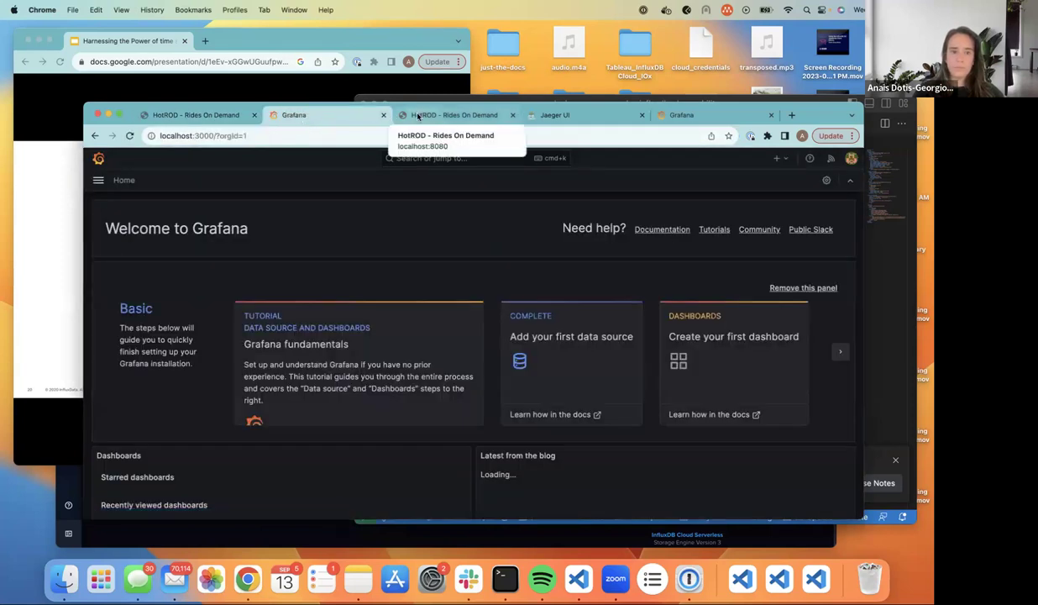
pyautogui.click(95, 136)
# Reload the open HotROD, Jaeger UI and Grafana pages against the restarted containers.
pyautogui.click(430, 114)
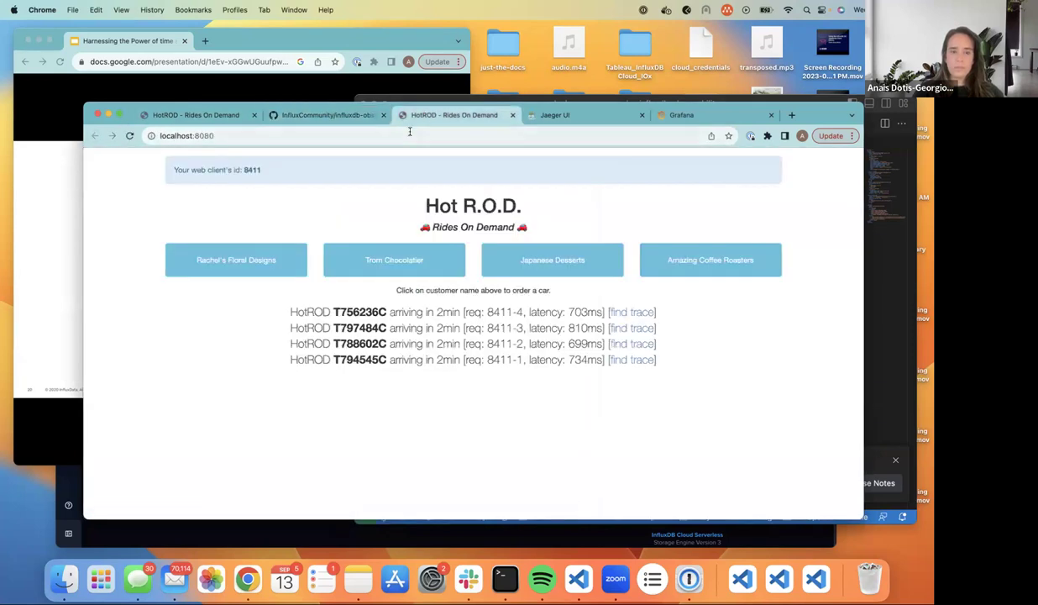
pyautogui.press('super+r')
pyautogui.click(546, 115)
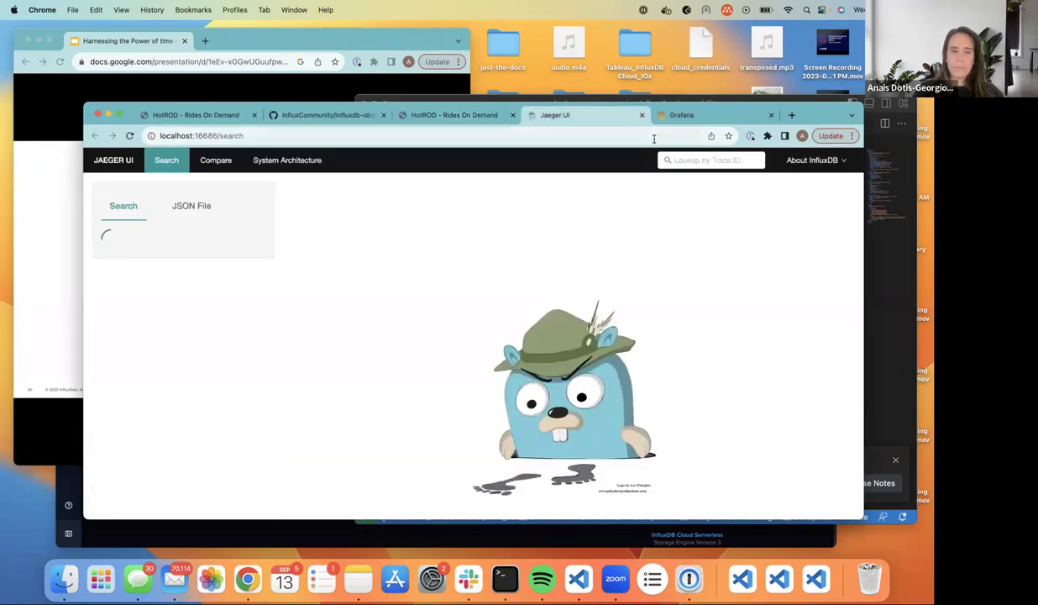
pyautogui.click(704, 119)
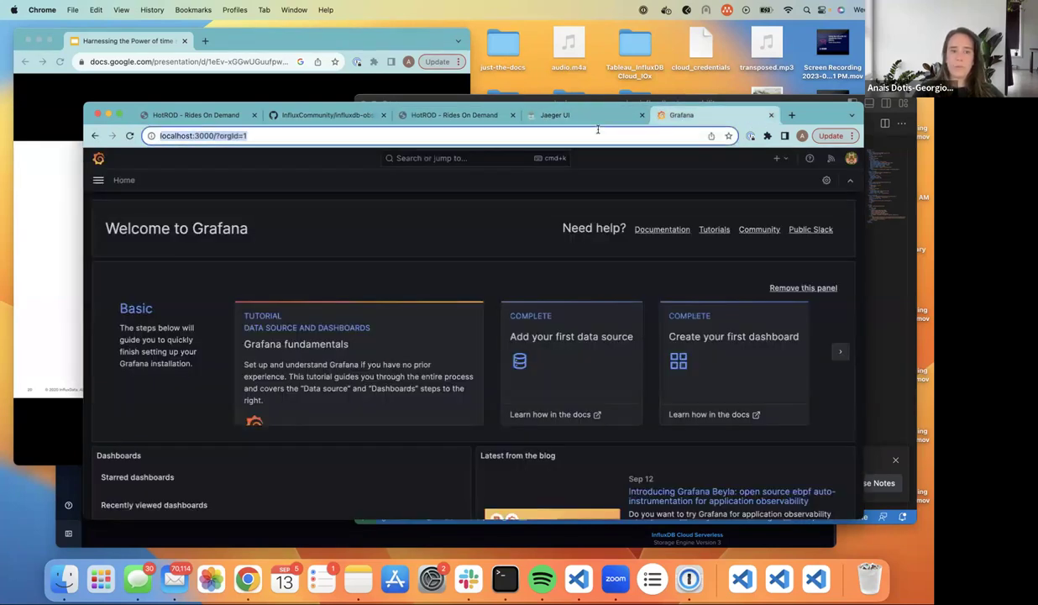
# In HotROD, order a car for Rachel's Floral Designs, Trom Chocolatier, Japanese Desserts and Amazing Coffee Roasters.
pyautogui.click(416, 112)
pyautogui.click(250, 267)
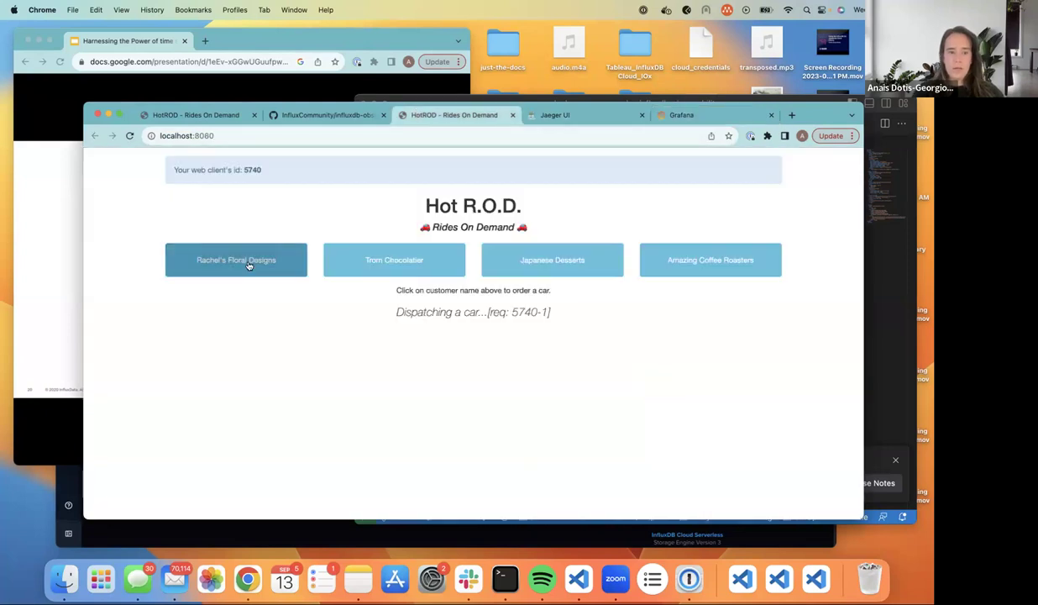
pyautogui.click(404, 261)
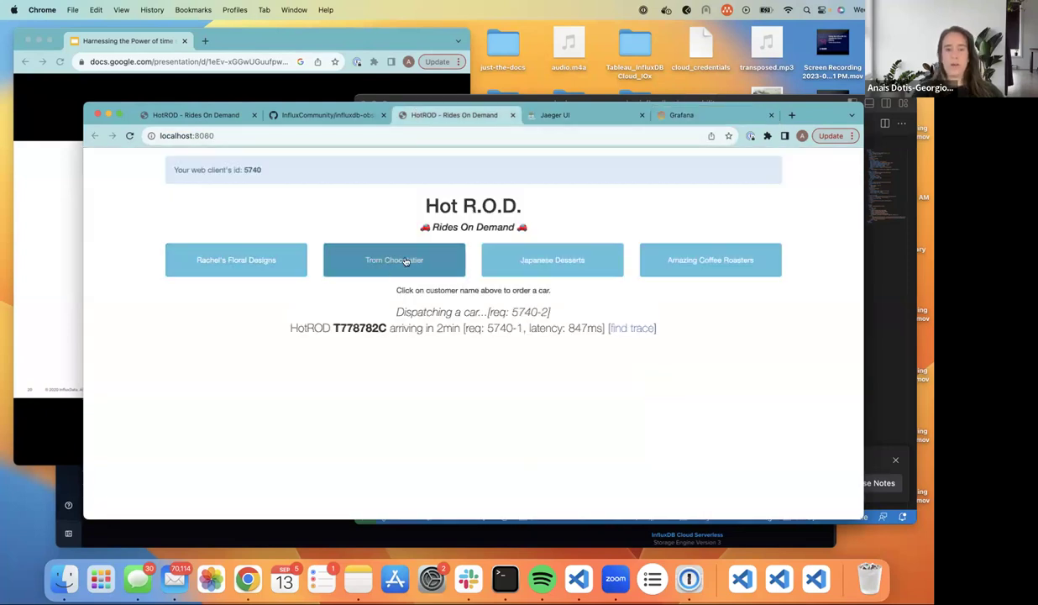
pyautogui.click(568, 262)
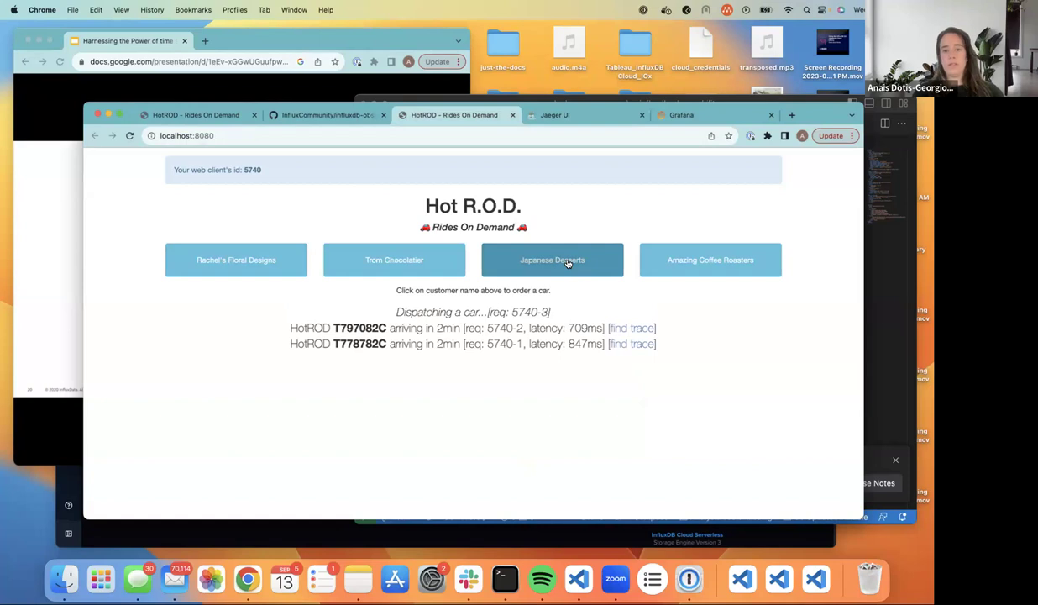
pyautogui.click(696, 268)
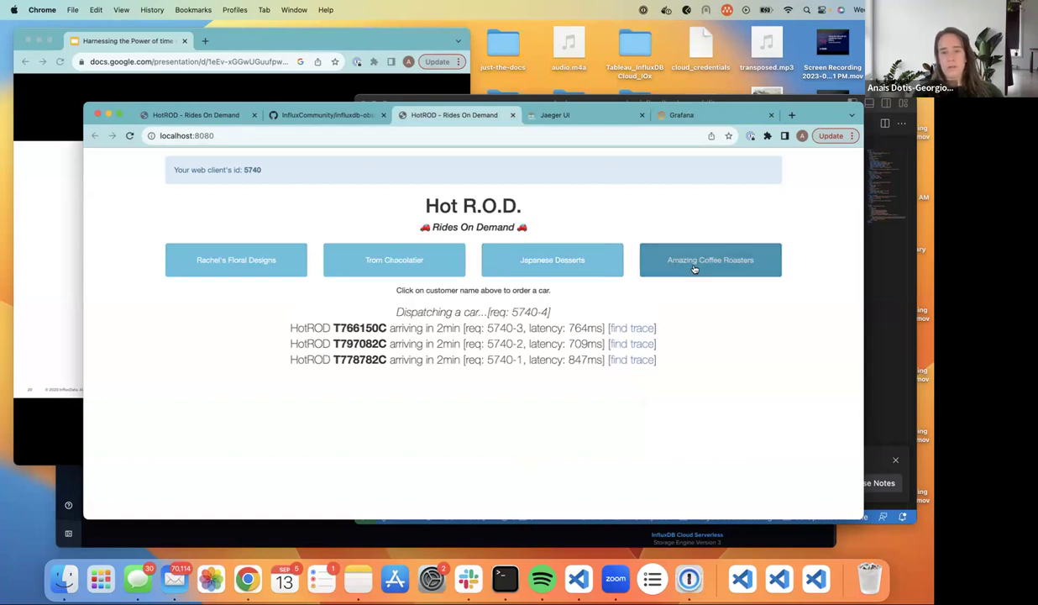
# In Jaeger, find the traces of the frontend service for all operations over the last hour, limited to 20 results.
pyautogui.click(537, 115)
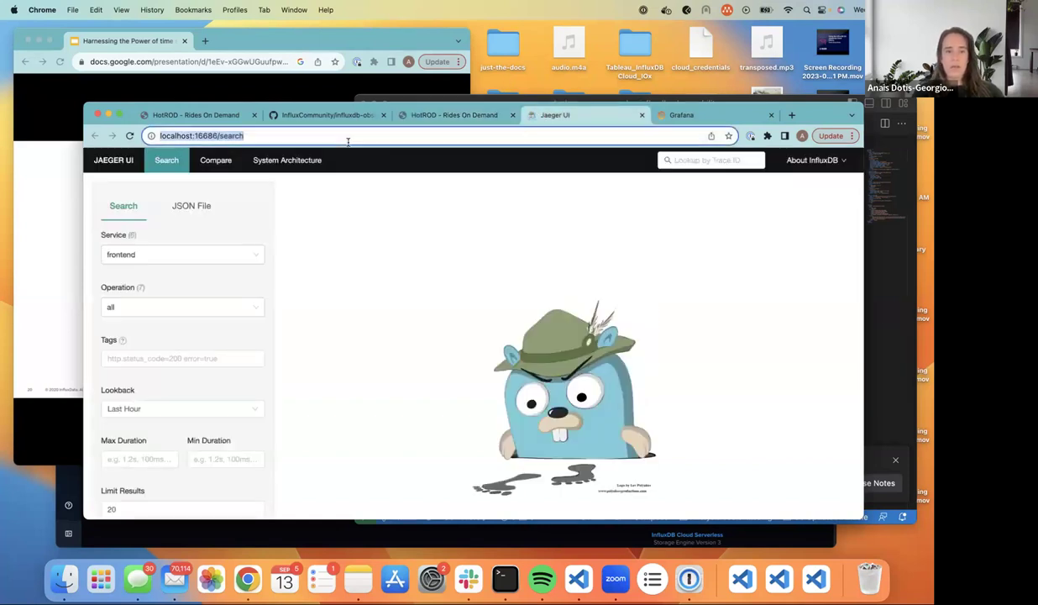
pyautogui.scroll(-2, 242, 304)
pyautogui.scroll(-1, 242, 304)
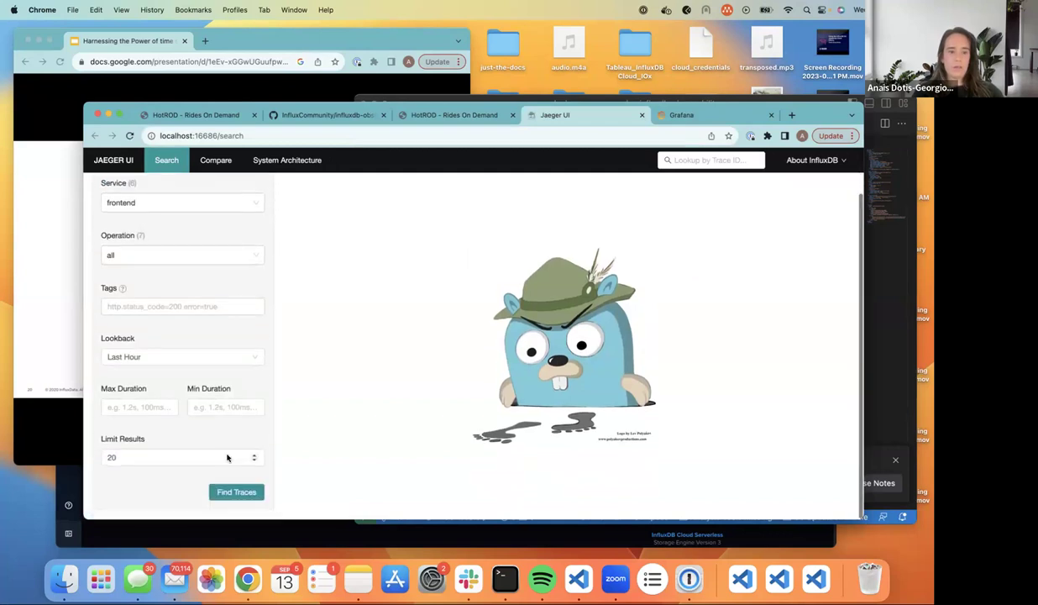
pyautogui.click(229, 493)
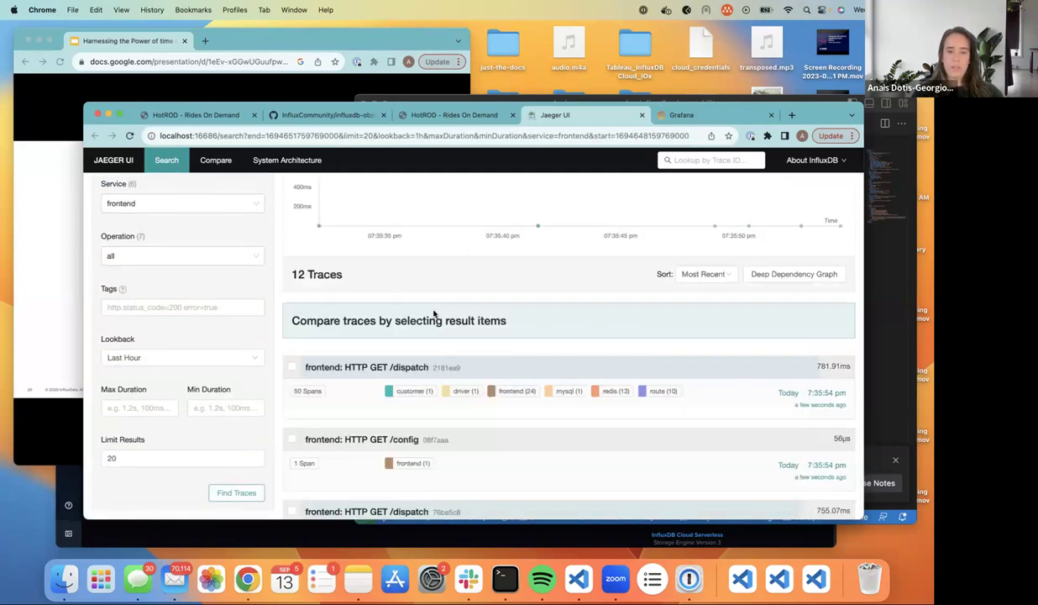
pyautogui.scroll(3, 433, 314)
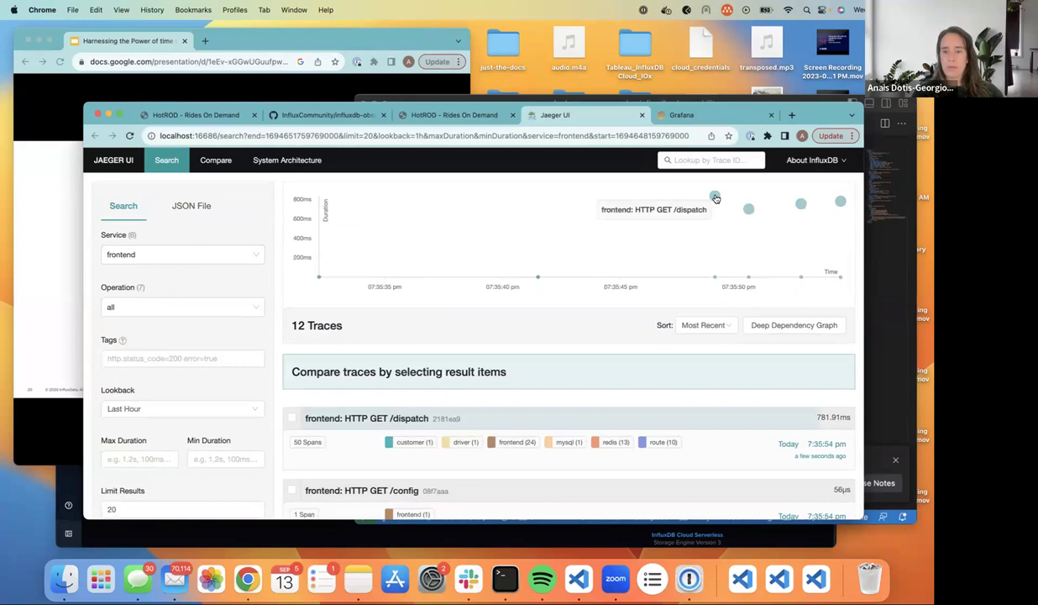
# Open the earliest plotted frontend HTTP GET /dispatch trace, examine its span timeline and leave the trace view.
pyautogui.click(714, 197)
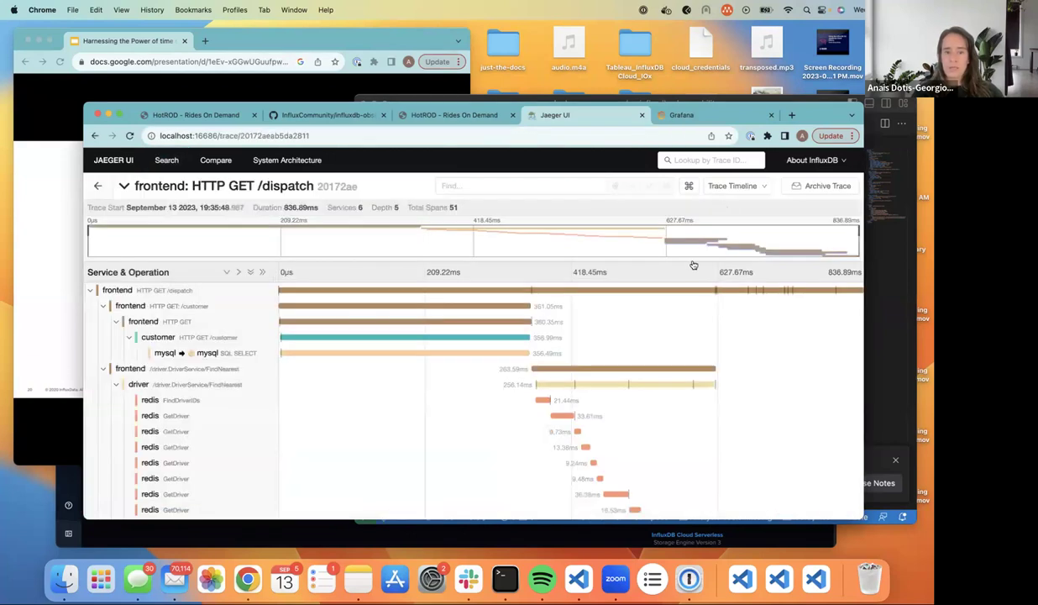
pyautogui.scroll(-3, 598, 359)
pyautogui.scroll(-6, 598, 359)
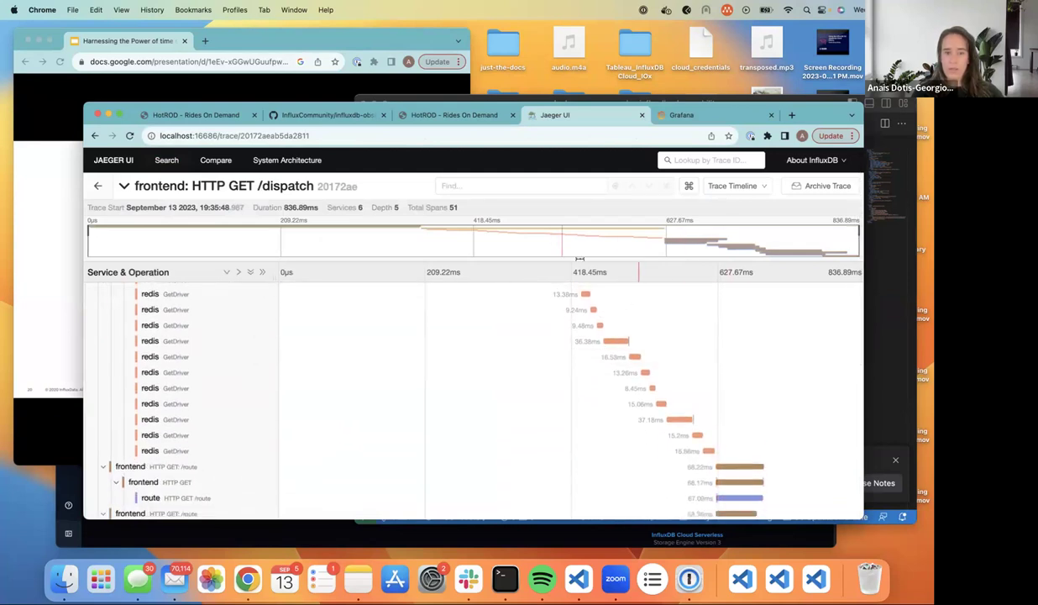
pyautogui.scroll(-3, 432, 346)
pyautogui.scroll(-5, 549, 378)
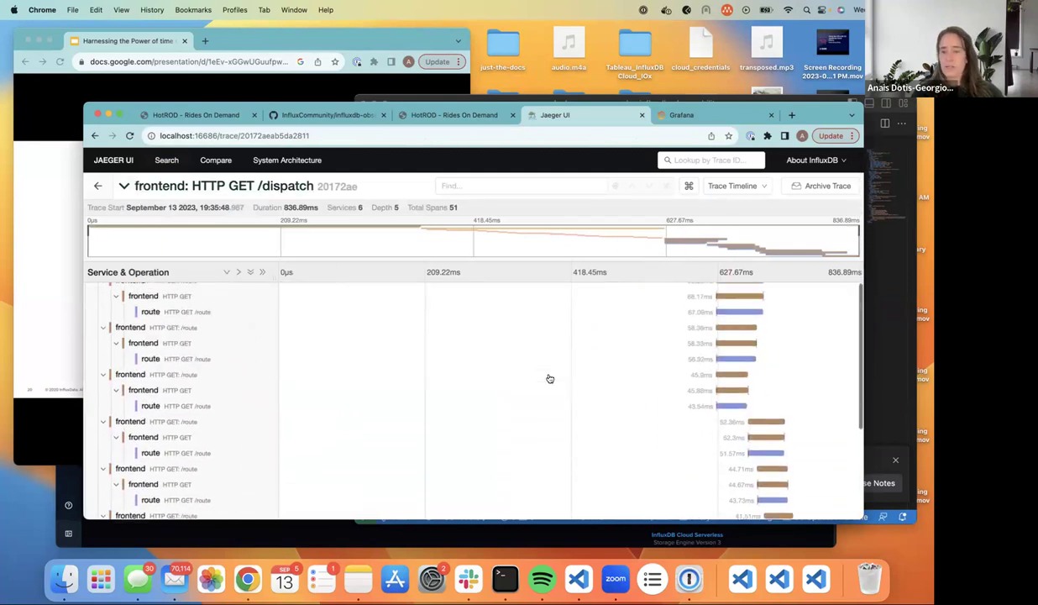
pyautogui.scroll(14, 549, 378)
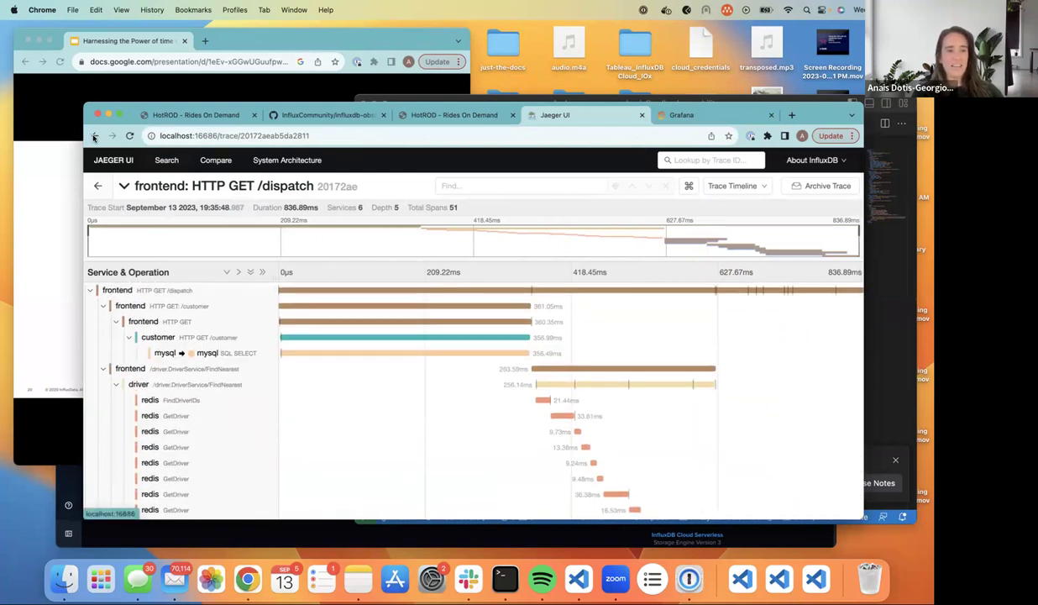
pyautogui.click(113, 159)
# Open Grafana's dashboard import form, then switch to VS Code and expand the demo/grafana/dashboards folder.
pyautogui.click(685, 116)
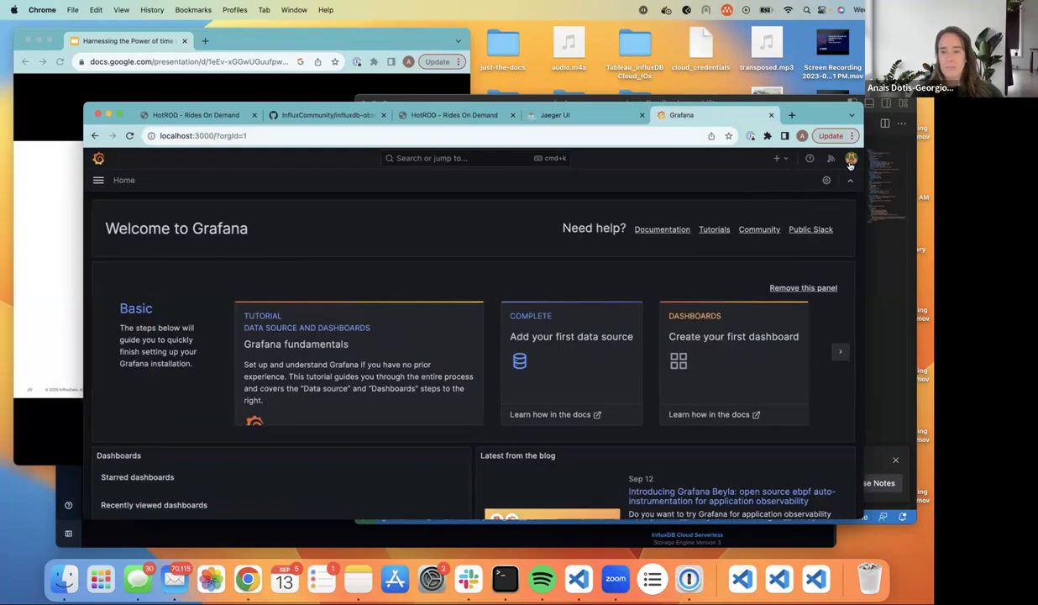
pyautogui.click(98, 180)
pyautogui.click(126, 257)
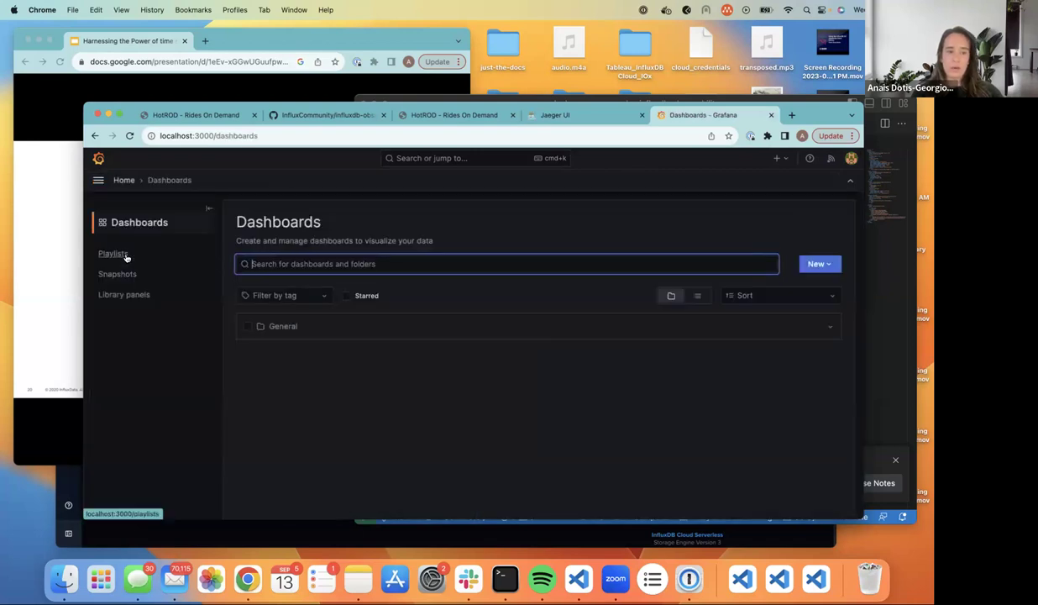
pyautogui.click(818, 264)
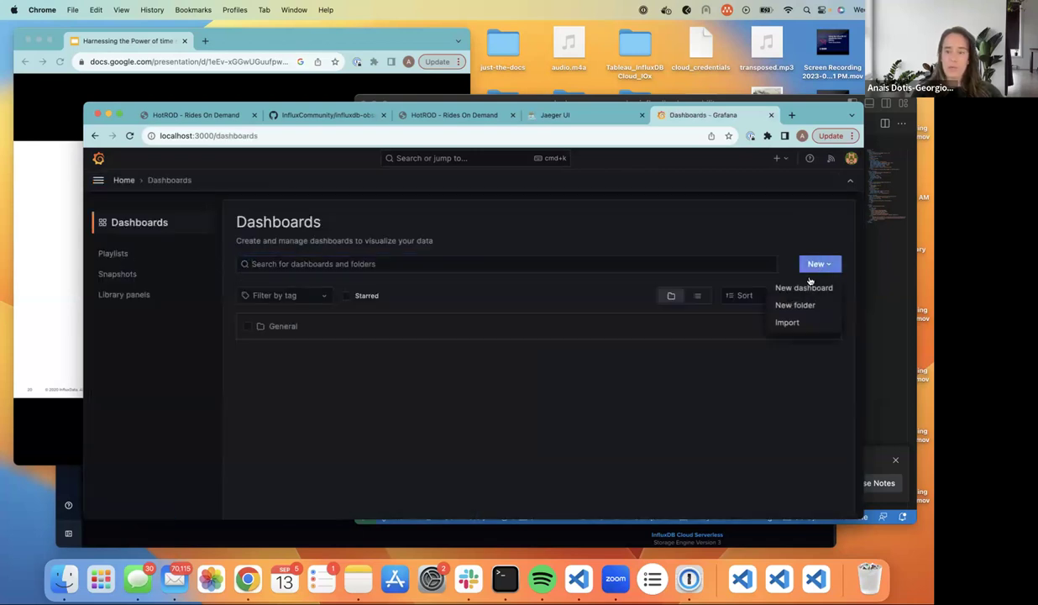
pyautogui.click(789, 326)
pyautogui.click(901, 356)
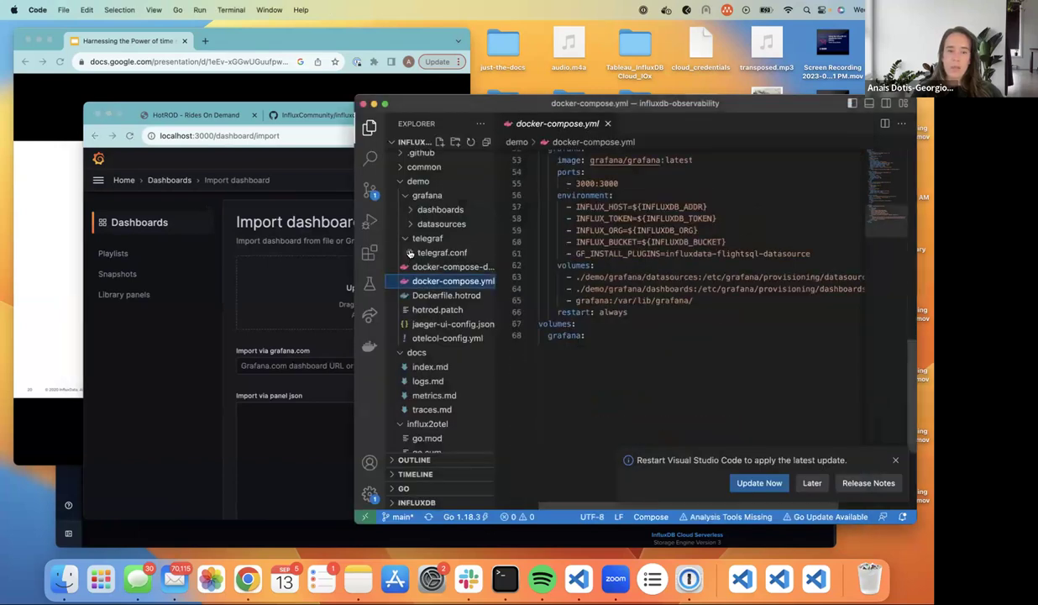
pyautogui.click(408, 211)
pyautogui.click(430, 225)
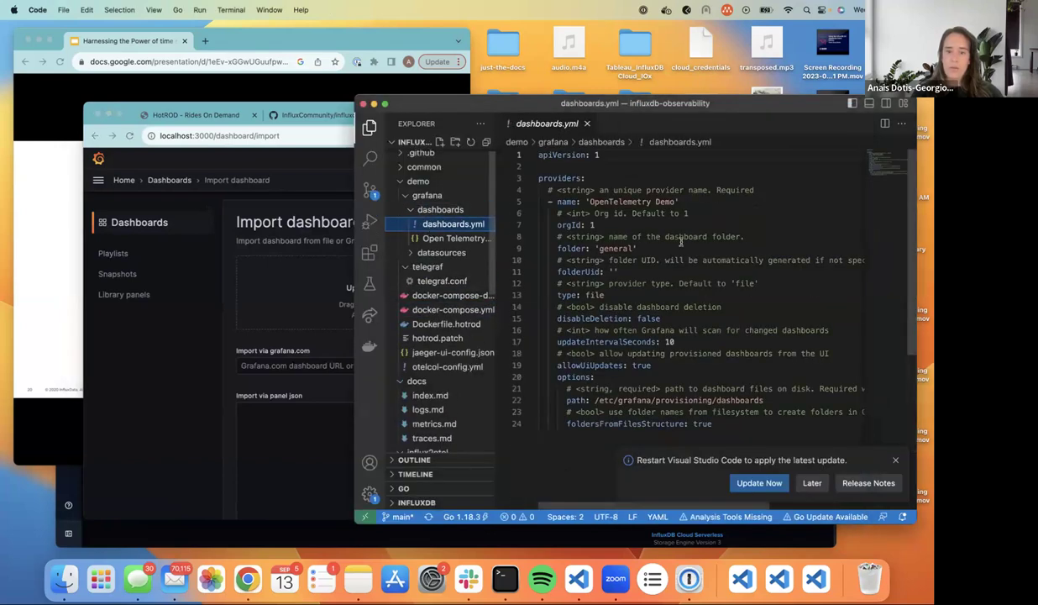
pyautogui.click(681, 238)
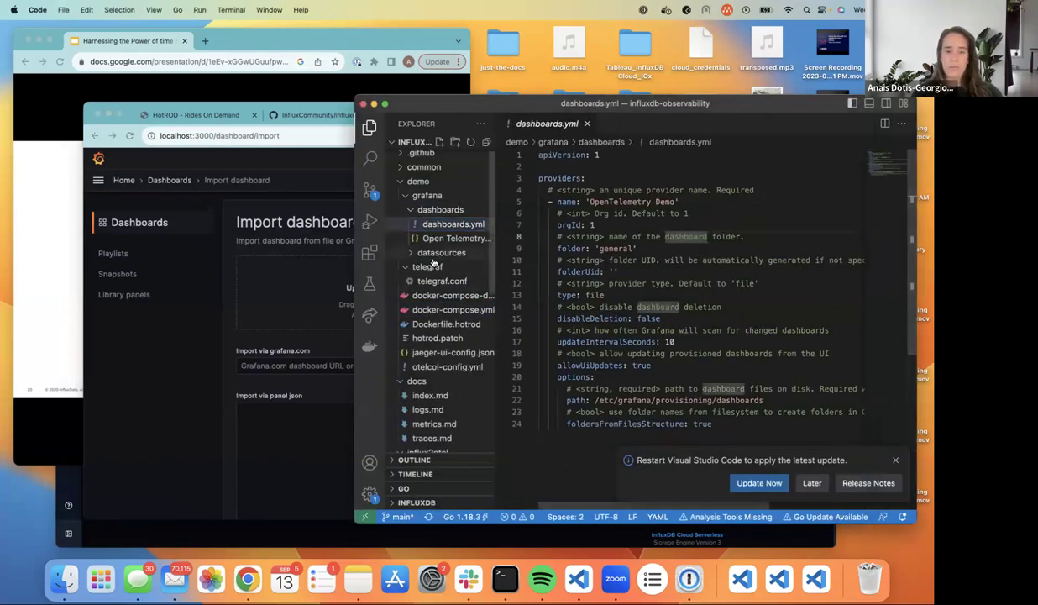
pyautogui.click(663, 260)
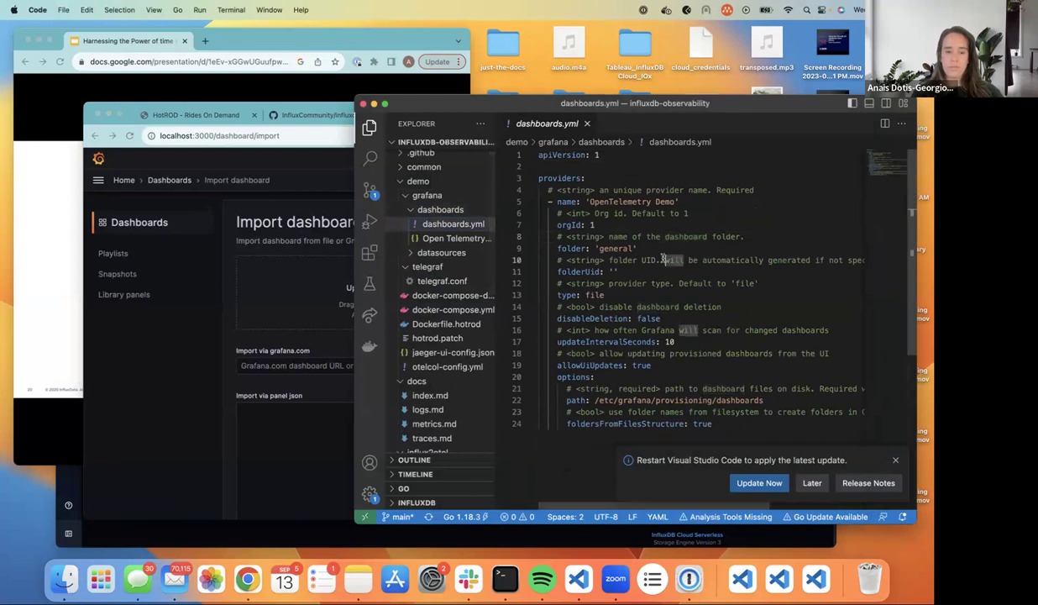
pyautogui.hotkey('ctrl', 'a')
pyautogui.hotkey('ctrl', 'v')
pyautogui.hotkey('ctrl', 'z')
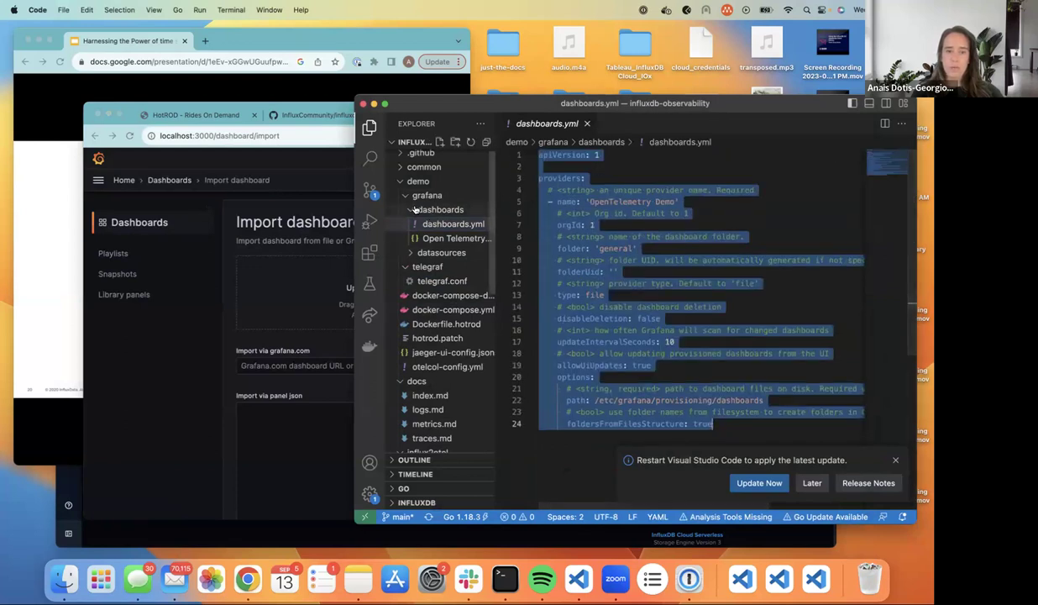
# Open the Open Telemetry dashboard JSON file from the dashboards folder and copy its entire contents.
pyautogui.click(445, 239)
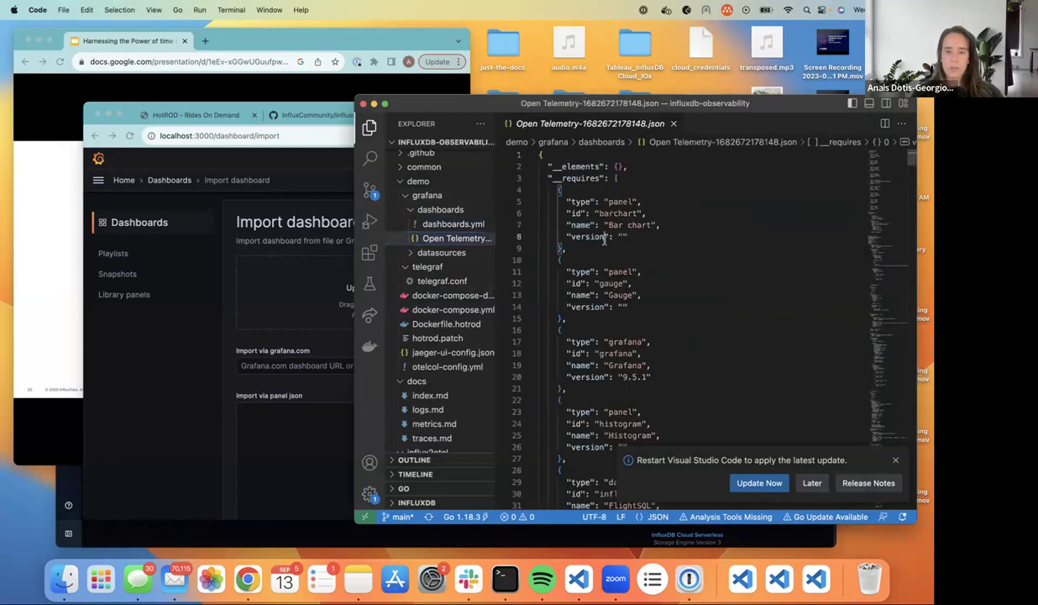
pyautogui.press('super+a')
pyautogui.press('super+c')
# Paste the copied JSON into Grafana's dashboard import form, load it and import it as Open Telemetry into the General folder.
pyautogui.click(255, 266)
pyautogui.click(293, 416)
pyautogui.press('super+v')
pyautogui.scroll(-2, 297, 496)
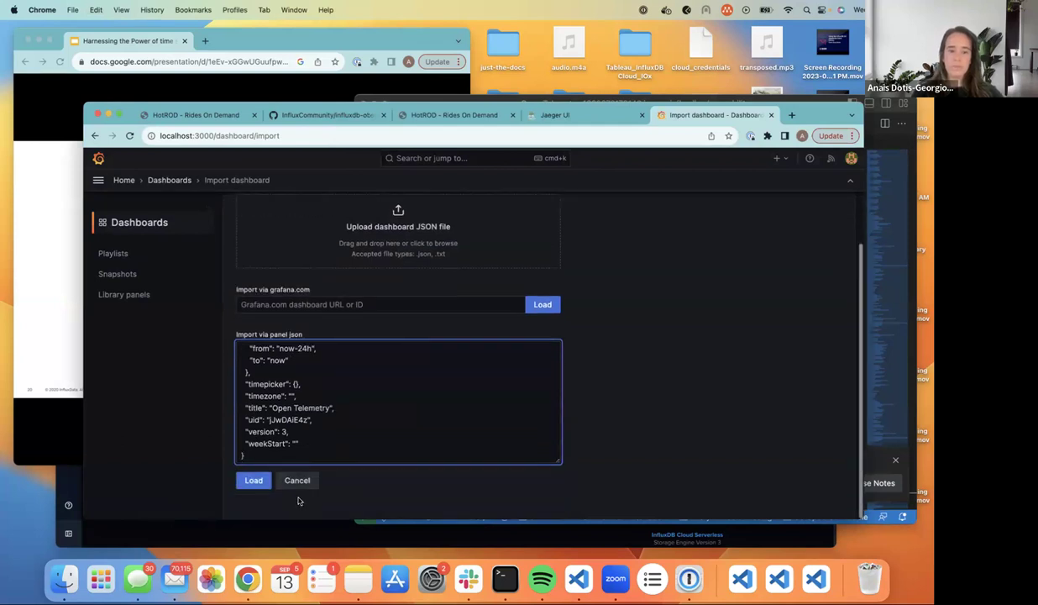
pyautogui.click(250, 482)
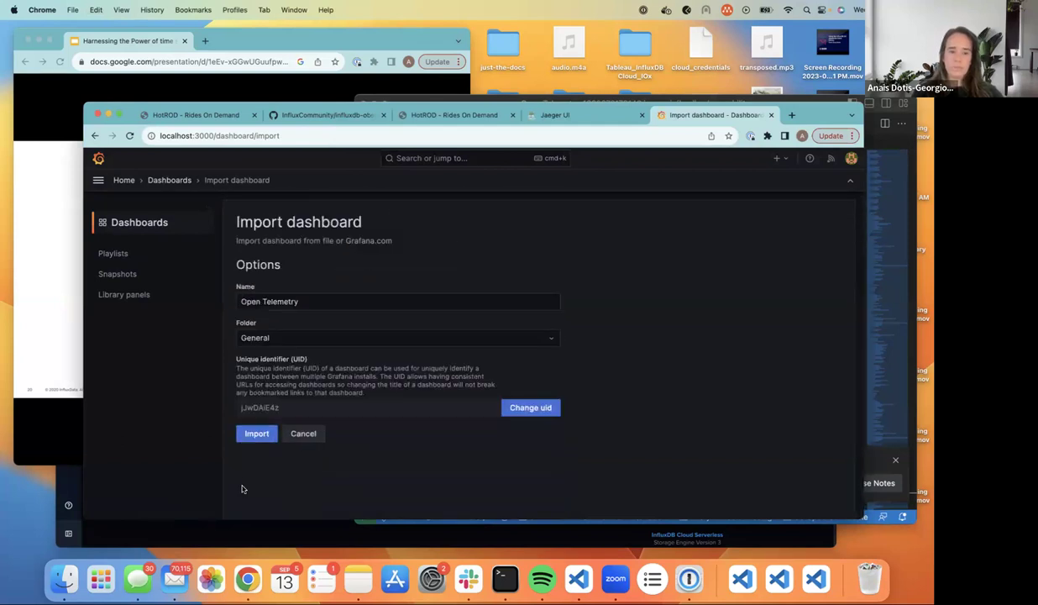
pyautogui.click(255, 434)
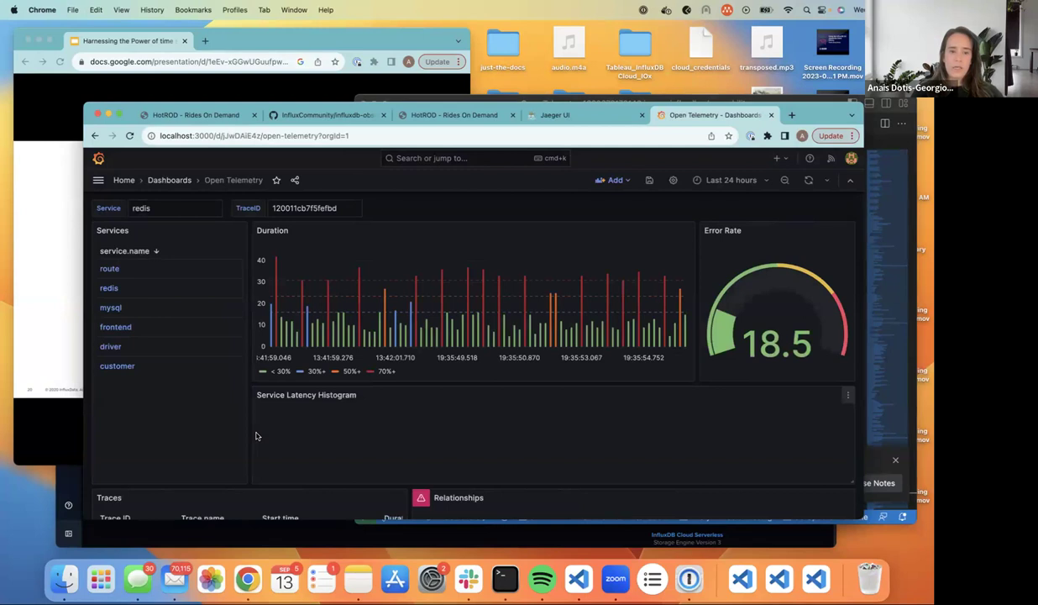
# Inspect the Relationships panel's error, refreshed query, JSON and data views, and close the inspector.
pyautogui.scroll(-3, 301, 348)
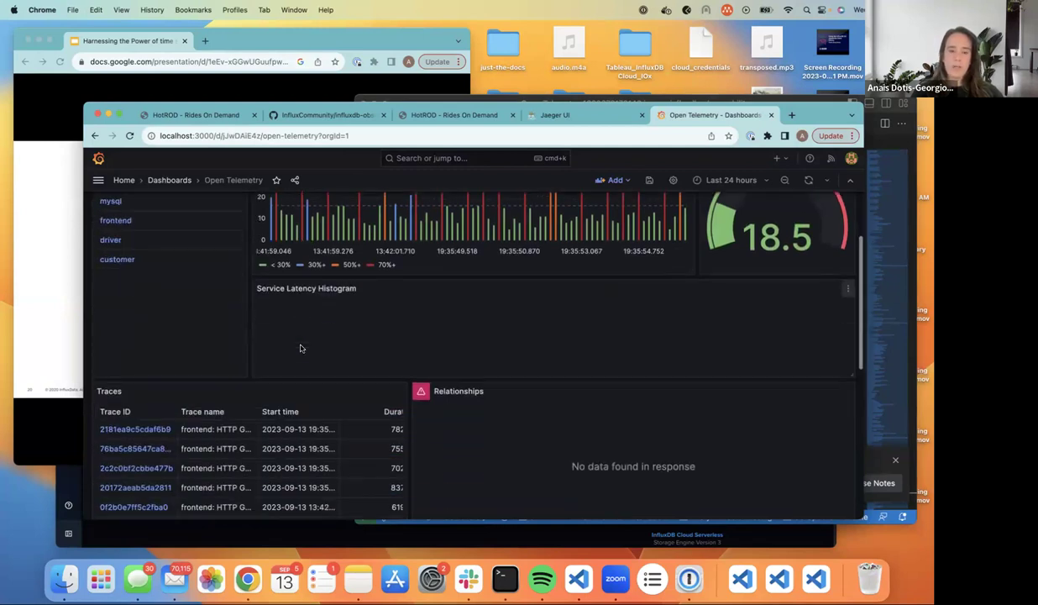
pyautogui.scroll(-4, 300, 346)
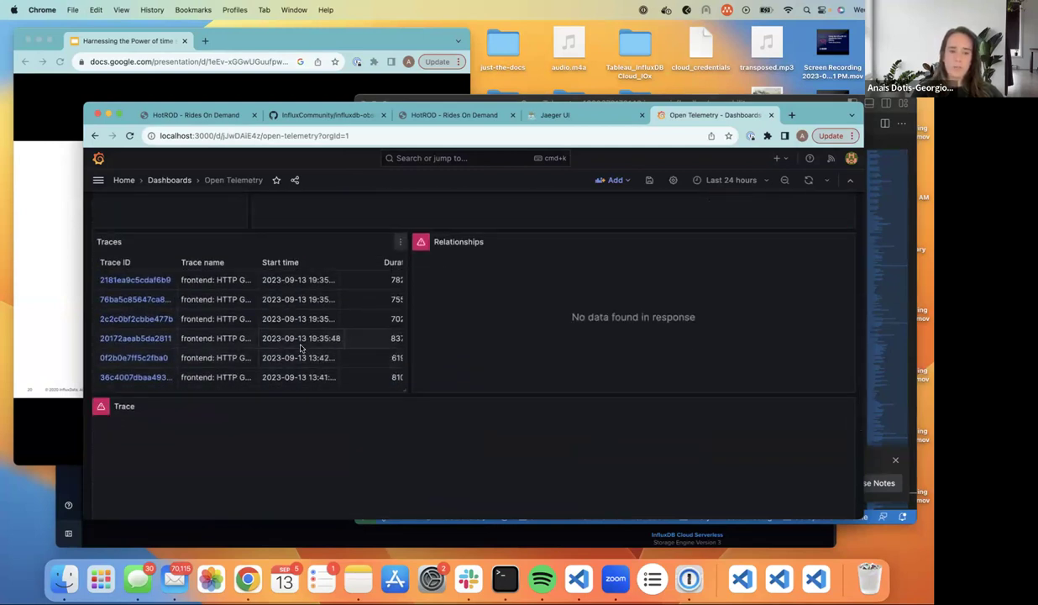
pyautogui.scroll(4, 301, 348)
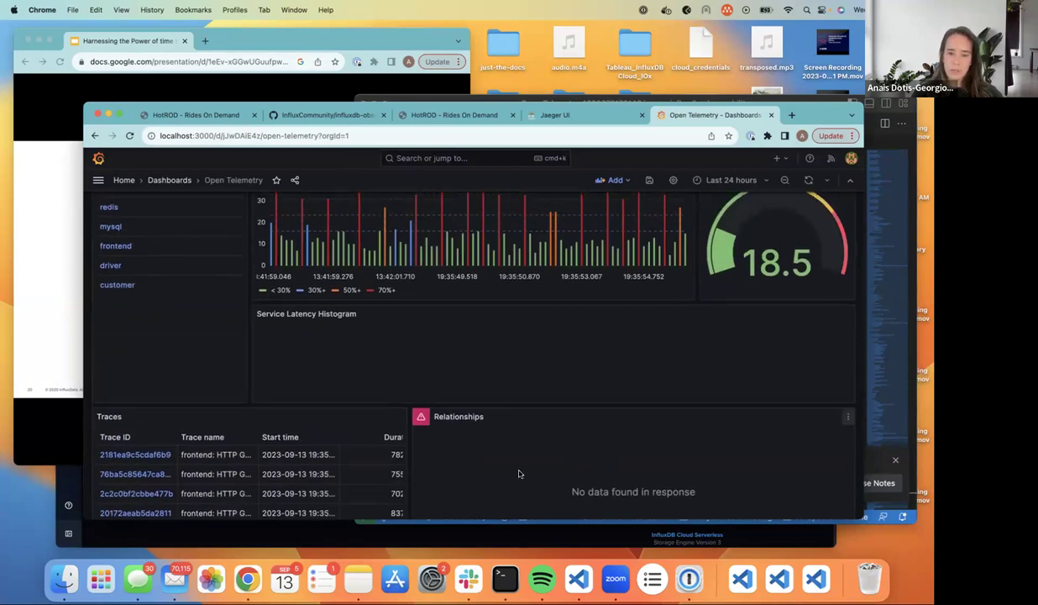
pyautogui.scroll(-2, 503, 437)
pyautogui.click(425, 323)
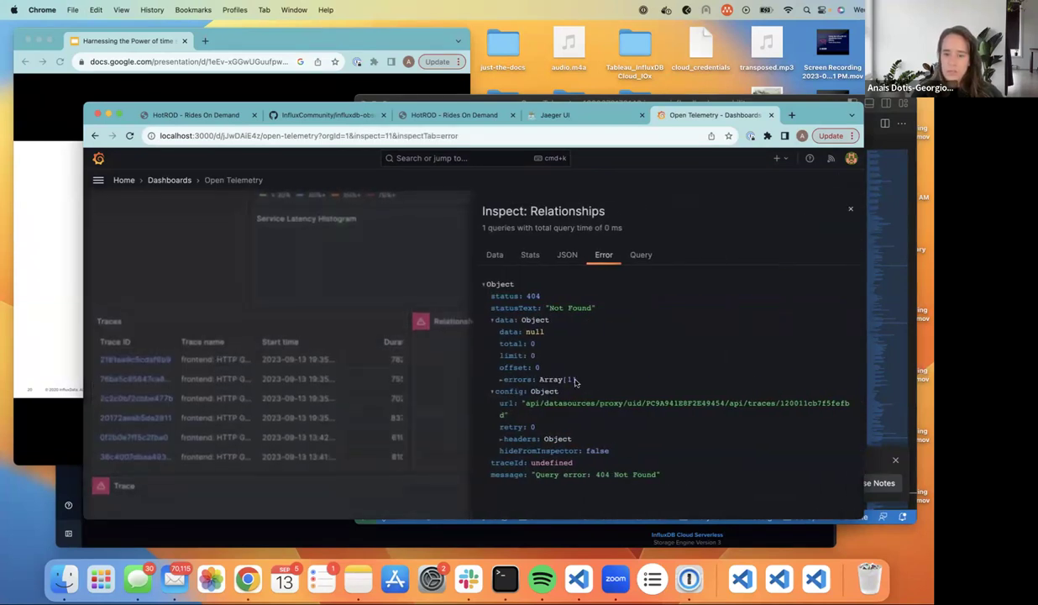
pyautogui.click(640, 256)
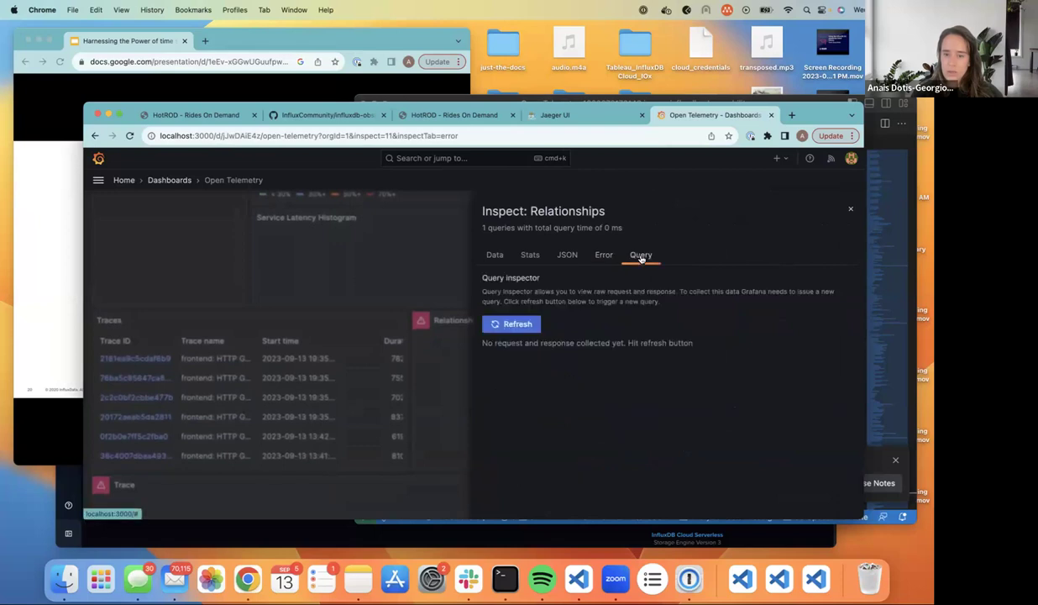
pyautogui.click(520, 324)
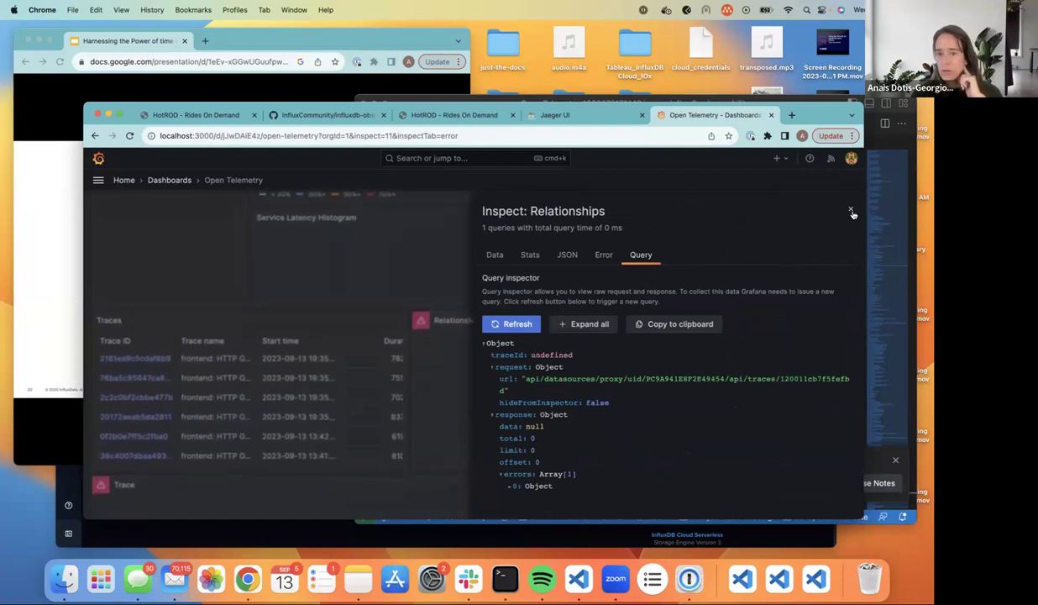
pyautogui.click(602, 255)
pyautogui.click(546, 254)
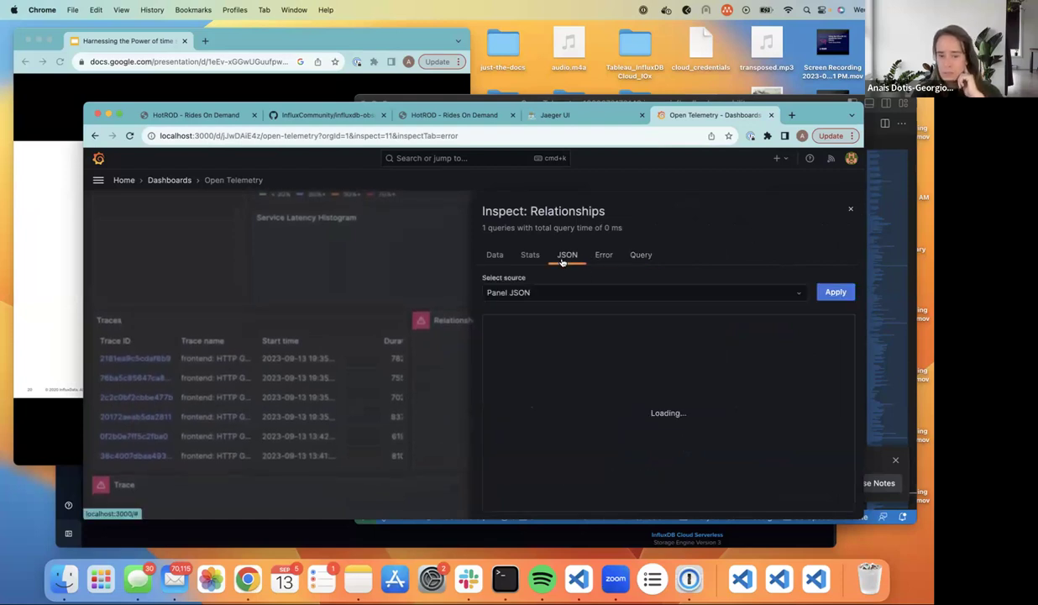
pyautogui.click(495, 255)
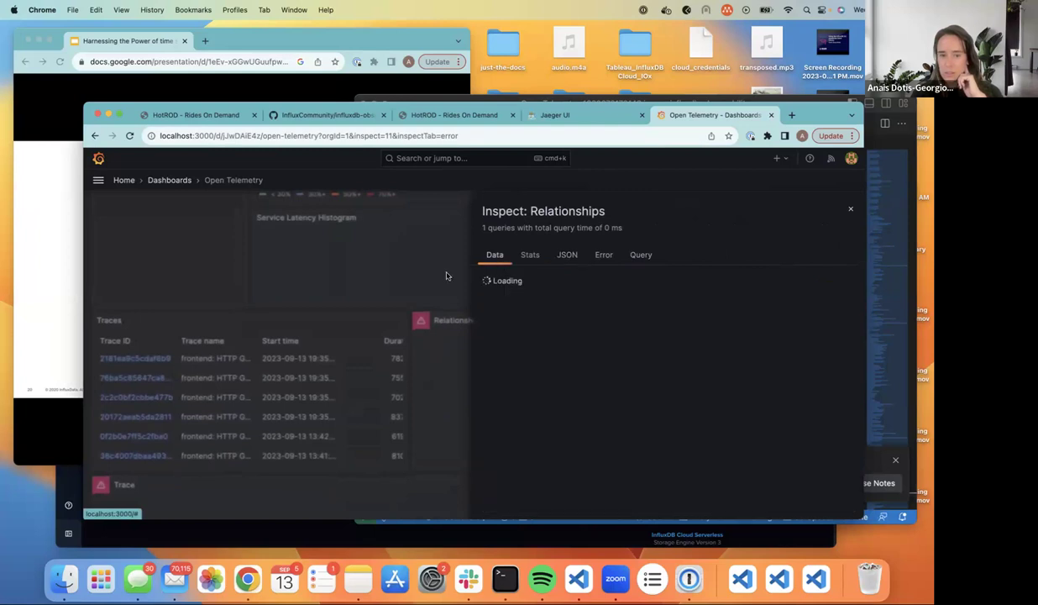
pyautogui.click(433, 267)
# Check the Traces and Trace panels, inspect the Service Latency Histogram panel's data and stats, and close the inspector.
pyautogui.scroll(1, 728, 243)
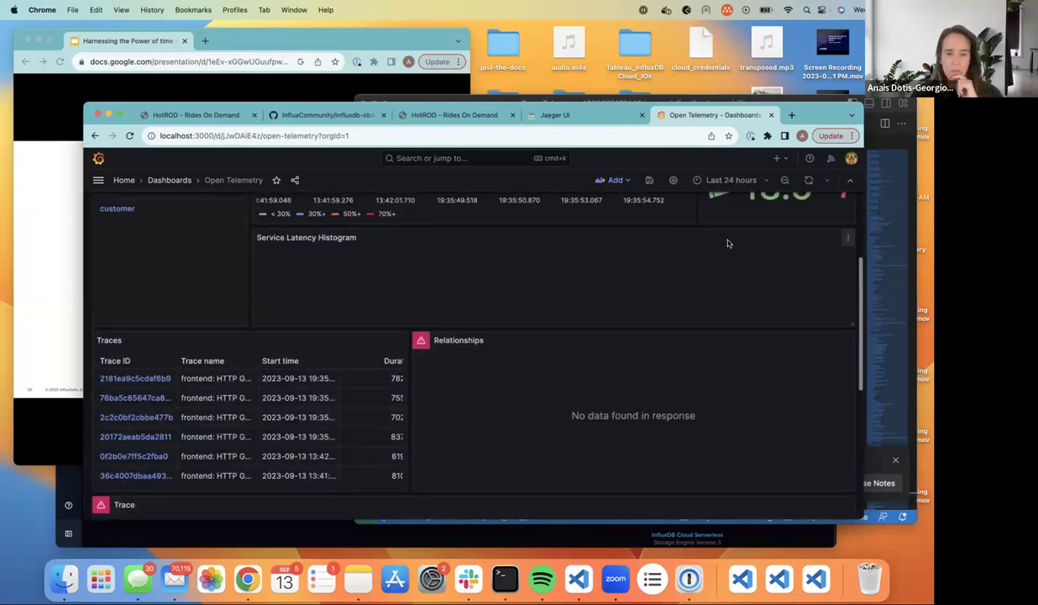
pyautogui.hscroll(2, 322, 366)
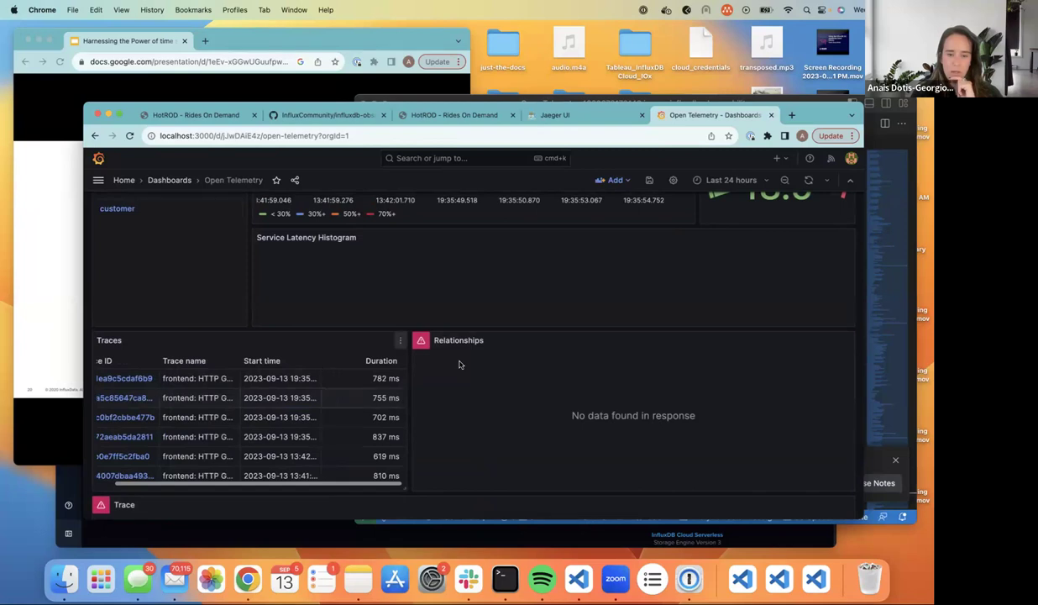
pyautogui.scroll(-6, 116, 446)
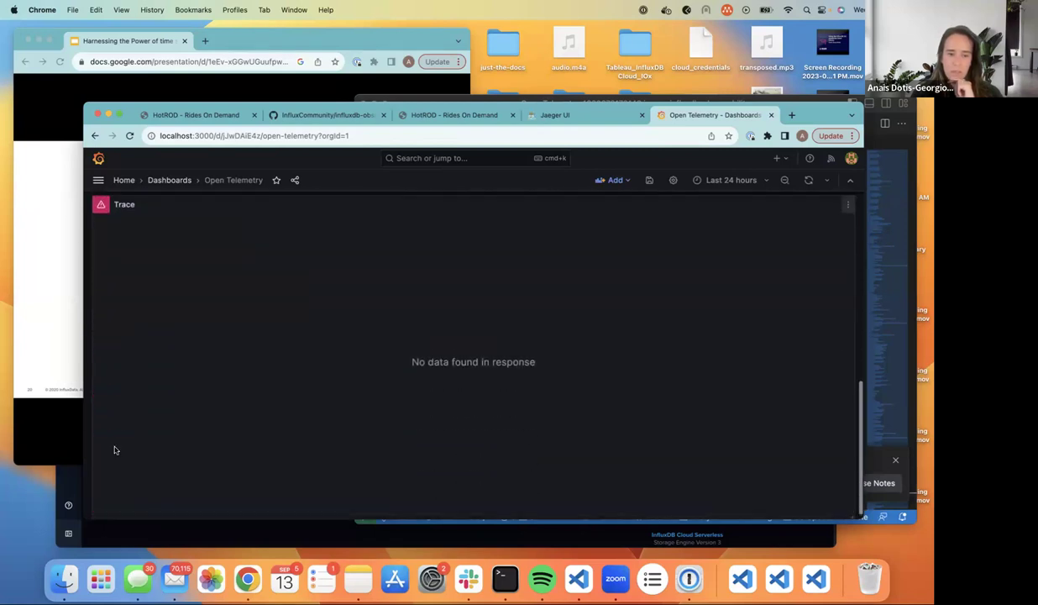
pyautogui.scroll(8, 116, 450)
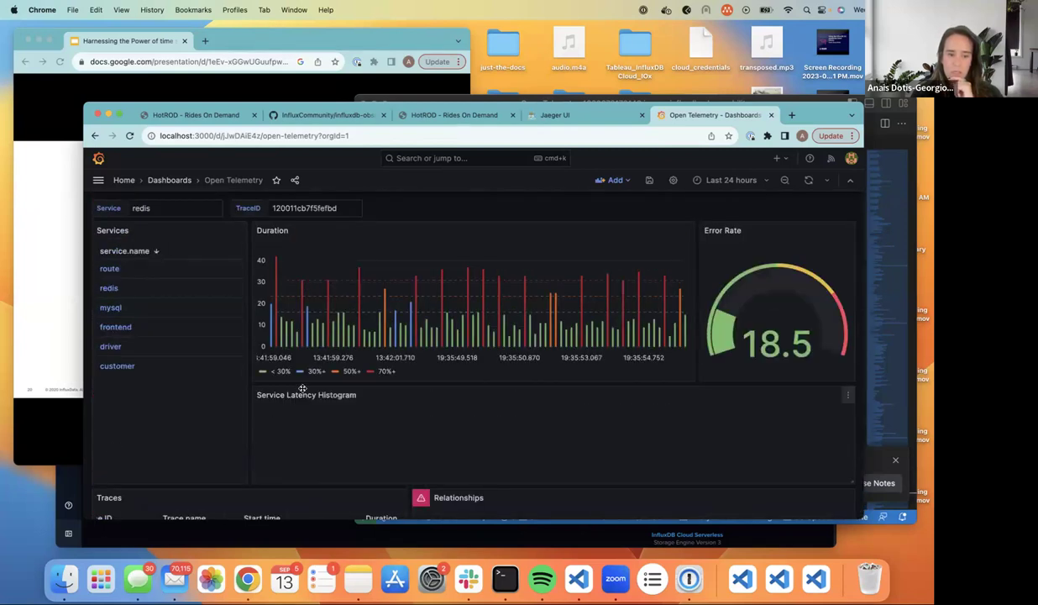
pyautogui.click(846, 395)
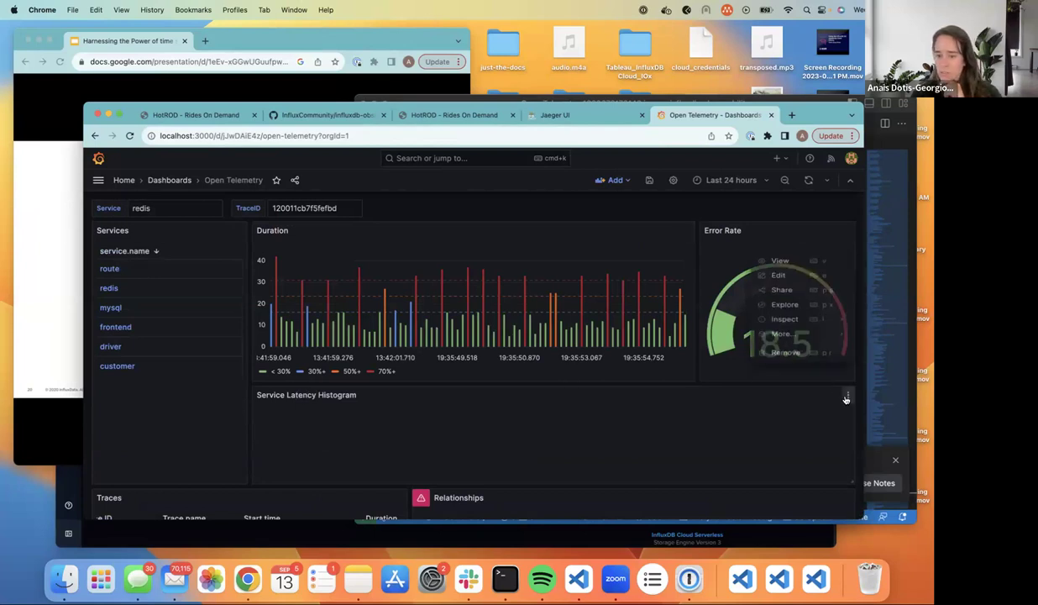
pyautogui.click(776, 328)
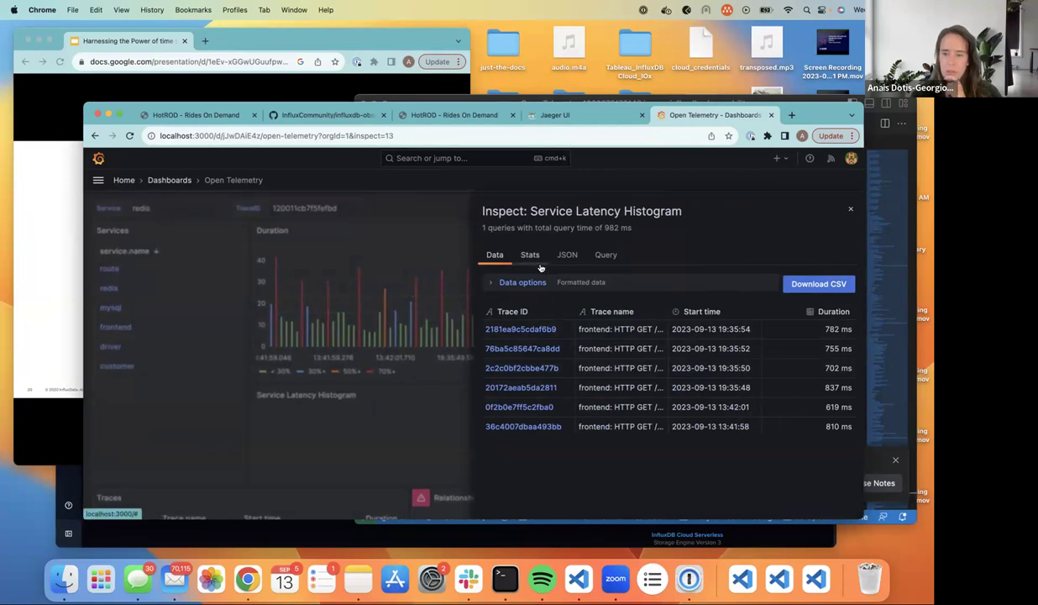
pyautogui.click(531, 255)
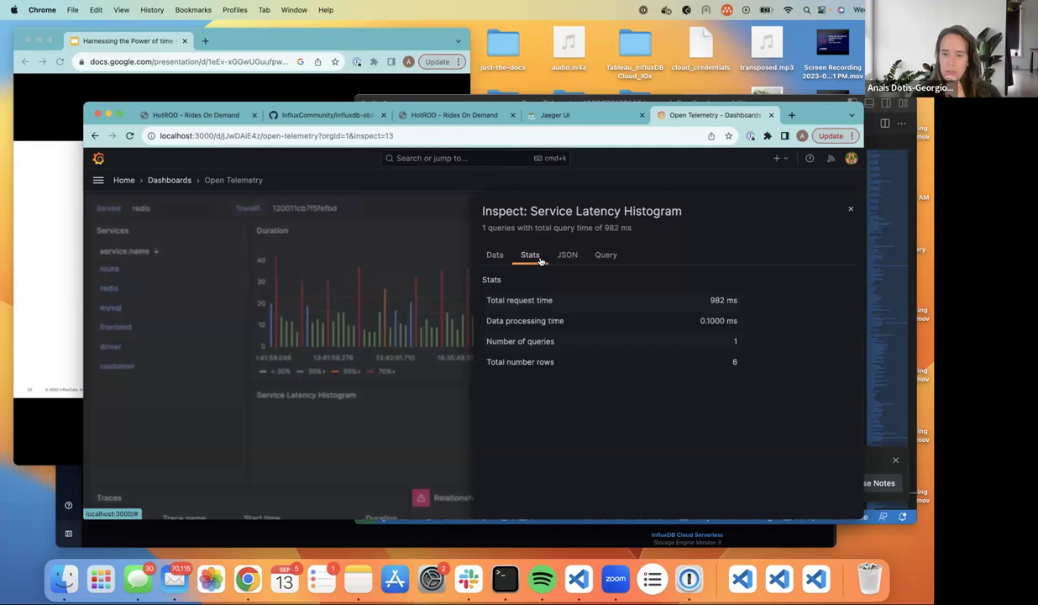
pyautogui.click(495, 257)
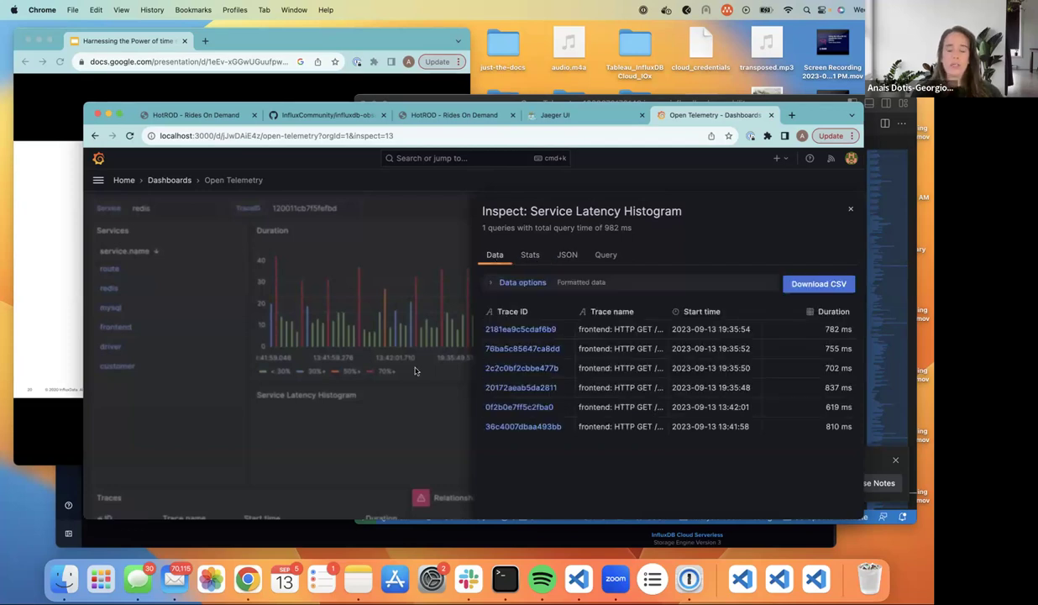
pyautogui.click(423, 236)
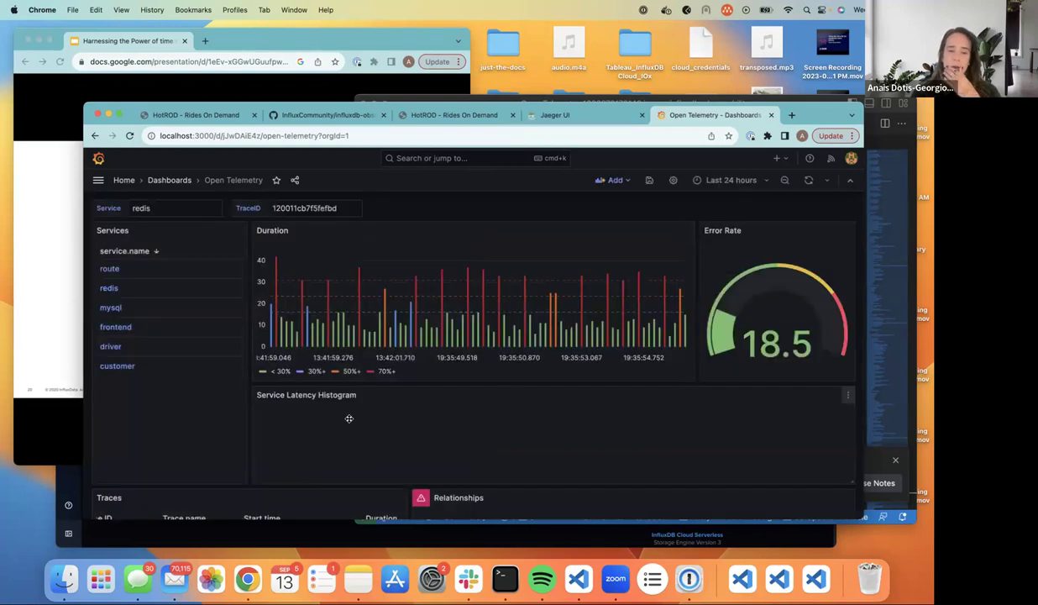
pyautogui.scroll(-3, 349, 418)
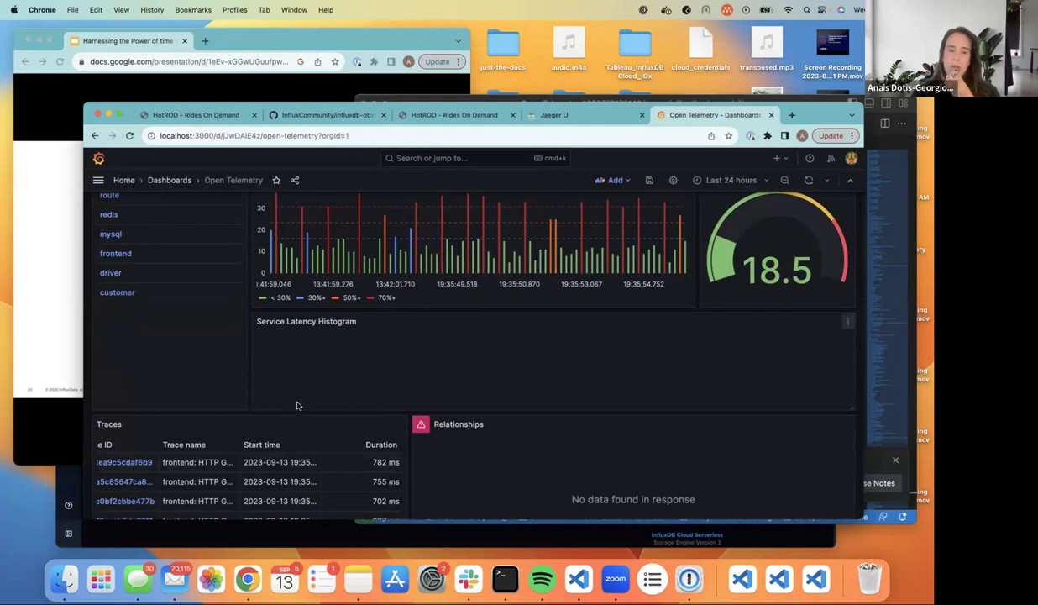
pyautogui.scroll(2, 353, 410)
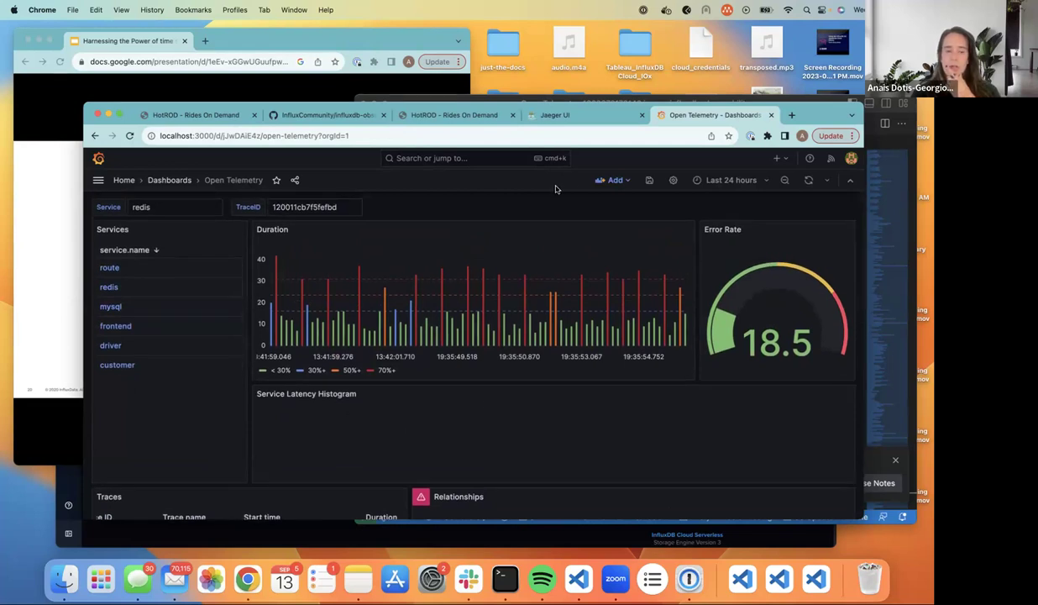
pyautogui.scroll(-2, 396, 387)
pyautogui.scroll(2, 397, 388)
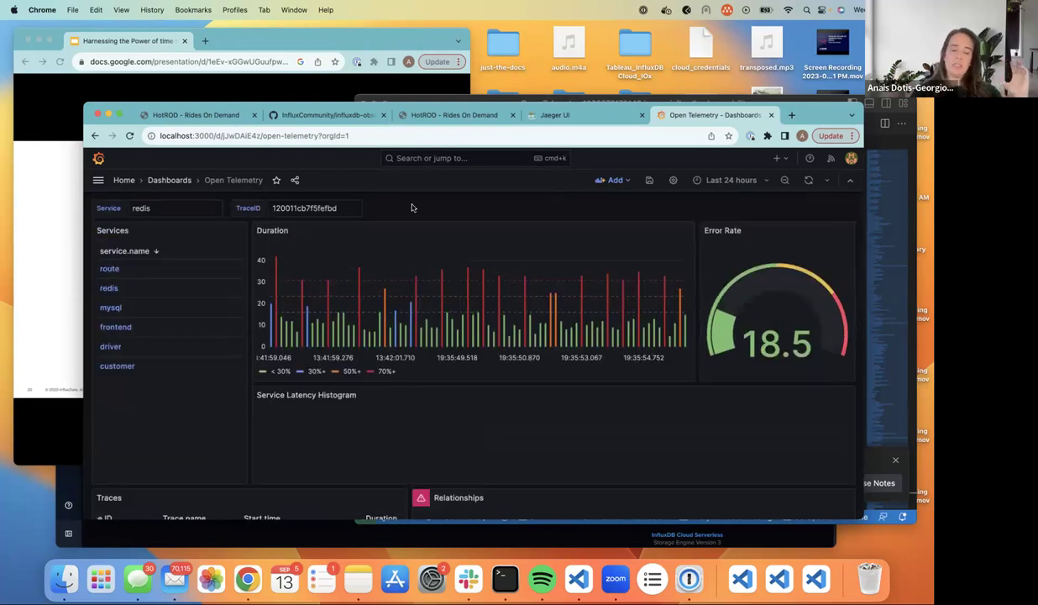
# Switch to VS Code, open telegraf.conf and review its InfluxDB v2 output and Prometheus input sections.
pyautogui.click(879, 471)
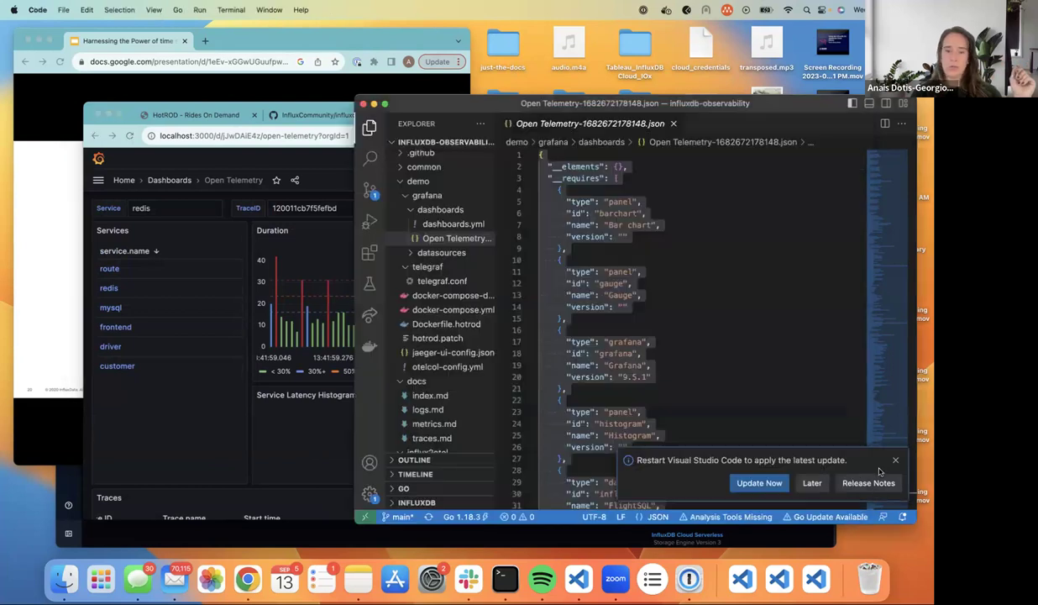
pyautogui.click(423, 280)
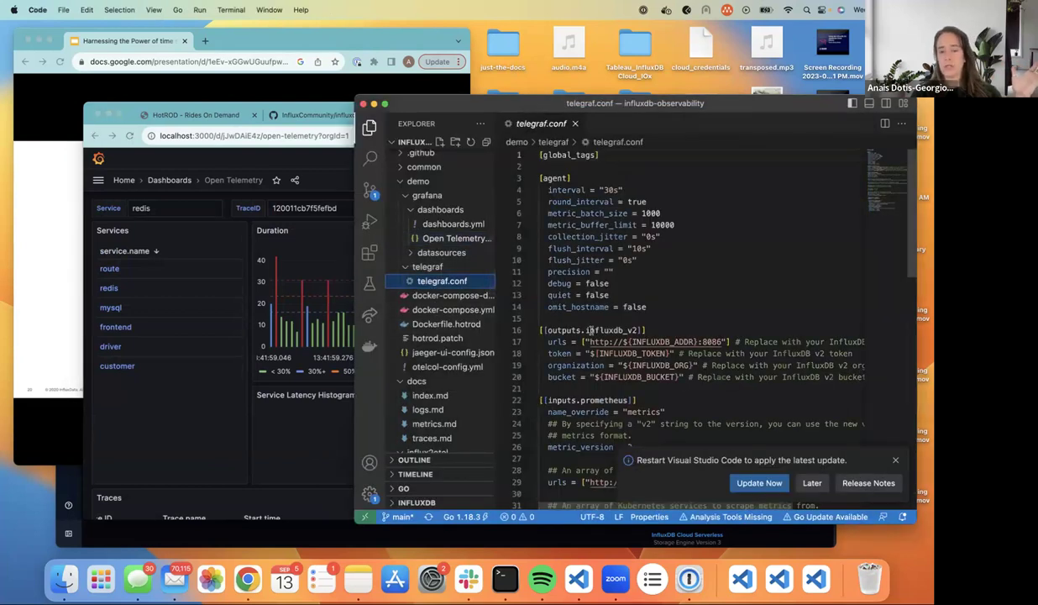
pyautogui.scroll(-2, 592, 330)
pyautogui.scroll(-1, 592, 330)
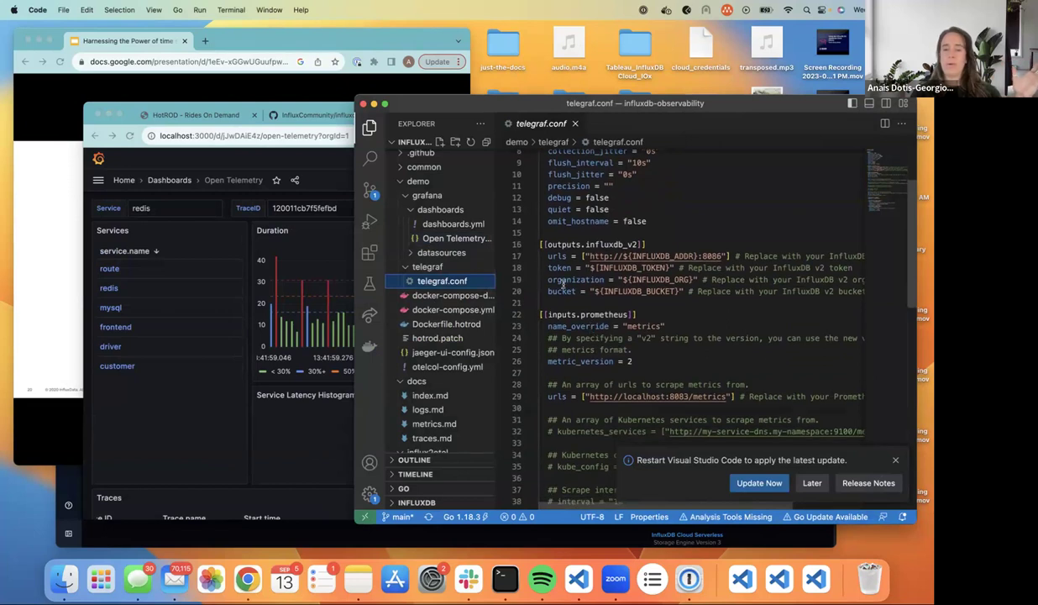
# Highlight influxdb_v2 in the output plugin header and review telegraf.conf's Prometheus input and regex processor sections through the end of the file.
pyautogui.moveTo(638, 244); pyautogui.dragTo(587, 244)
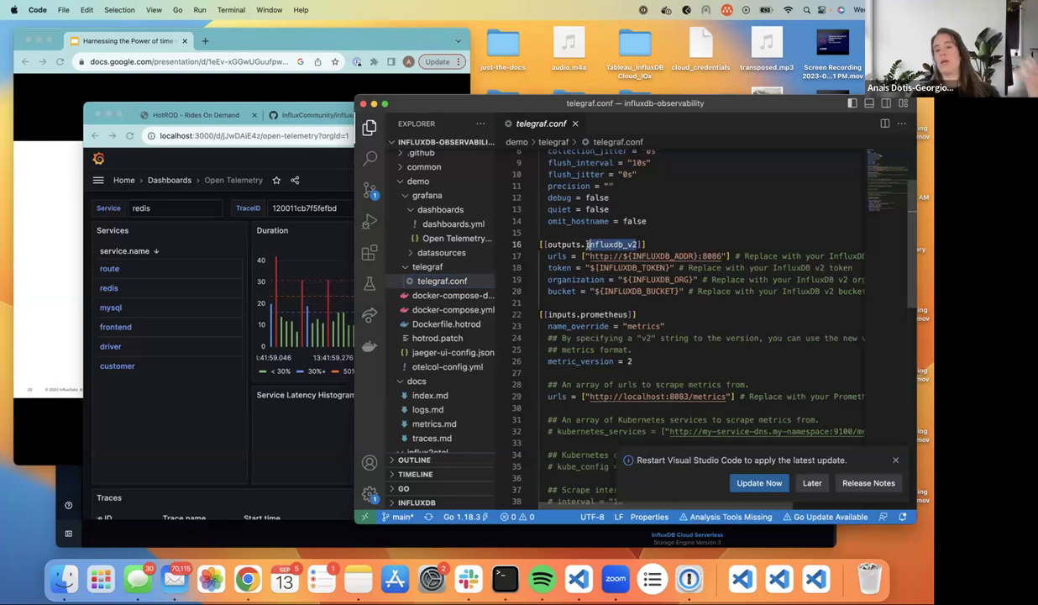
pyautogui.scroll(-3, 600, 294)
pyautogui.scroll(-1, 600, 293)
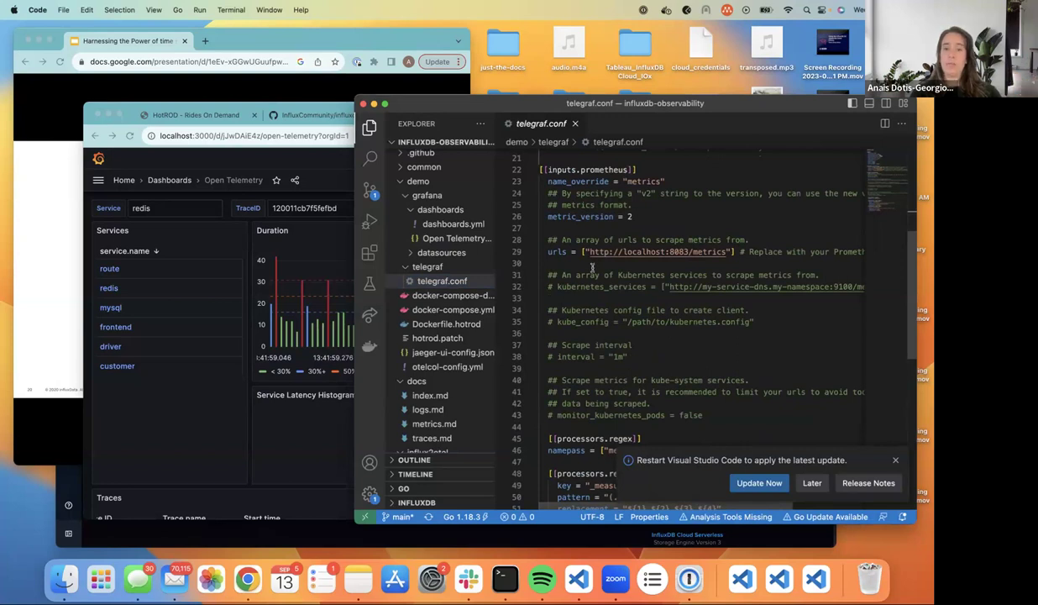
pyautogui.scroll(-5, 593, 267)
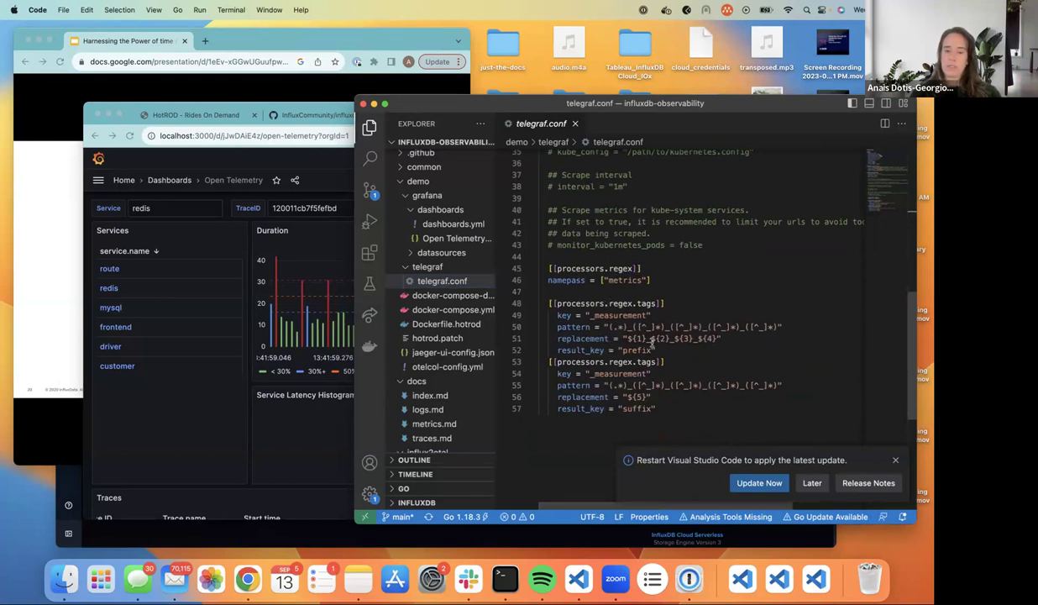
pyautogui.scroll(-5, 647, 367)
# Recheck the agent and InfluxDB v2 output settings at the start of telegraf.conf, and collapse the telegraf folder.
pyautogui.scroll(10, 648, 367)
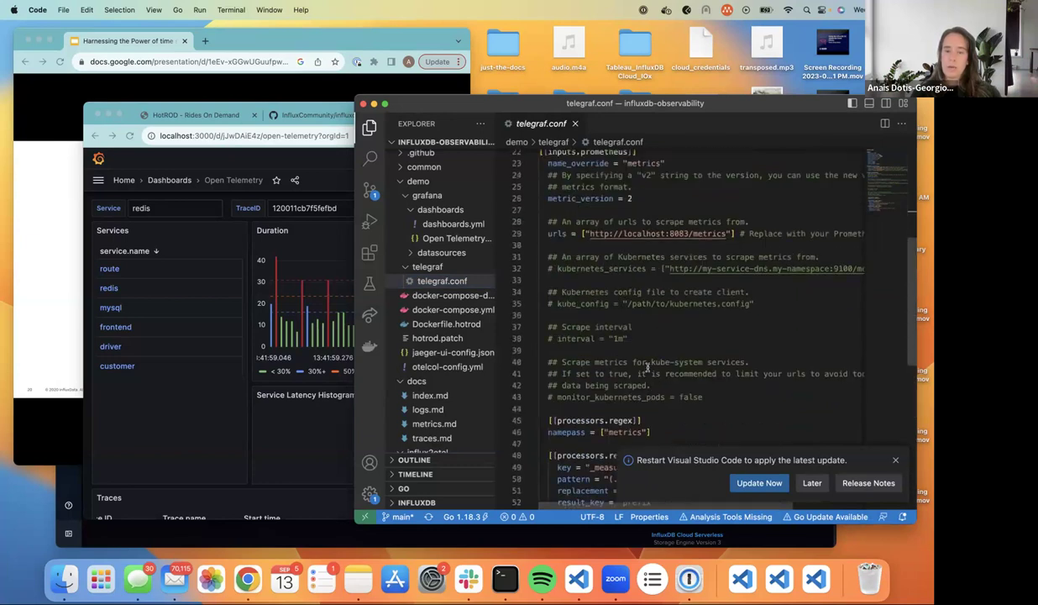
pyautogui.scroll(6, 647, 367)
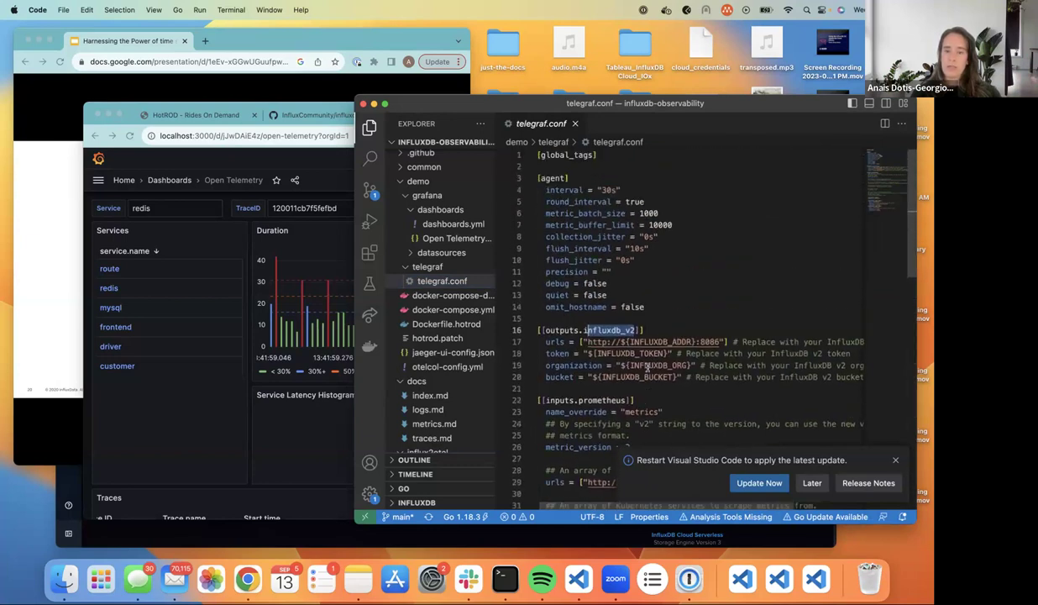
pyautogui.scroll(-5, 648, 367)
pyautogui.scroll(5, 648, 367)
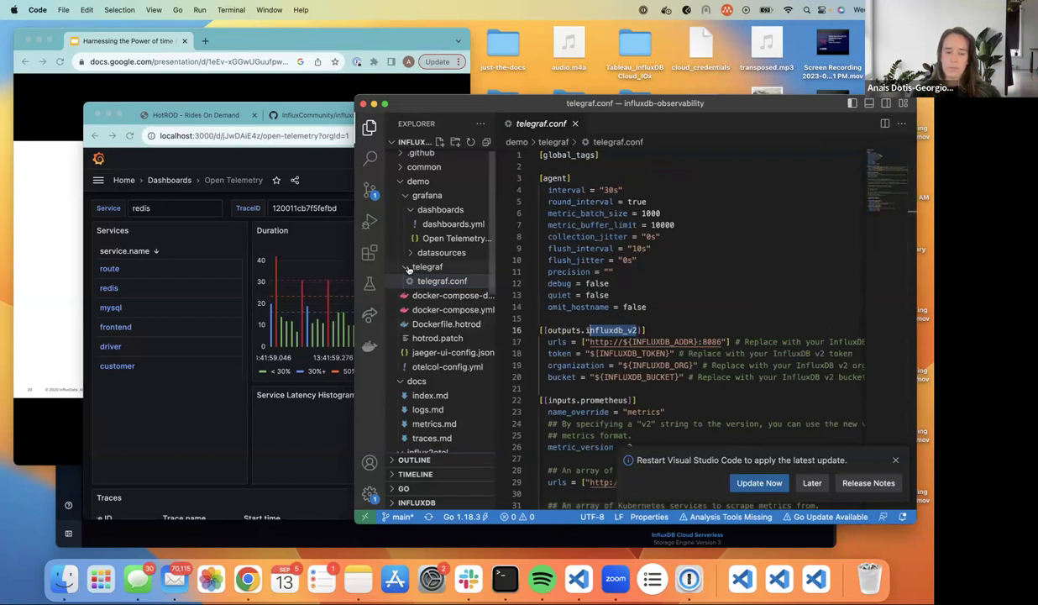
pyautogui.click(409, 269)
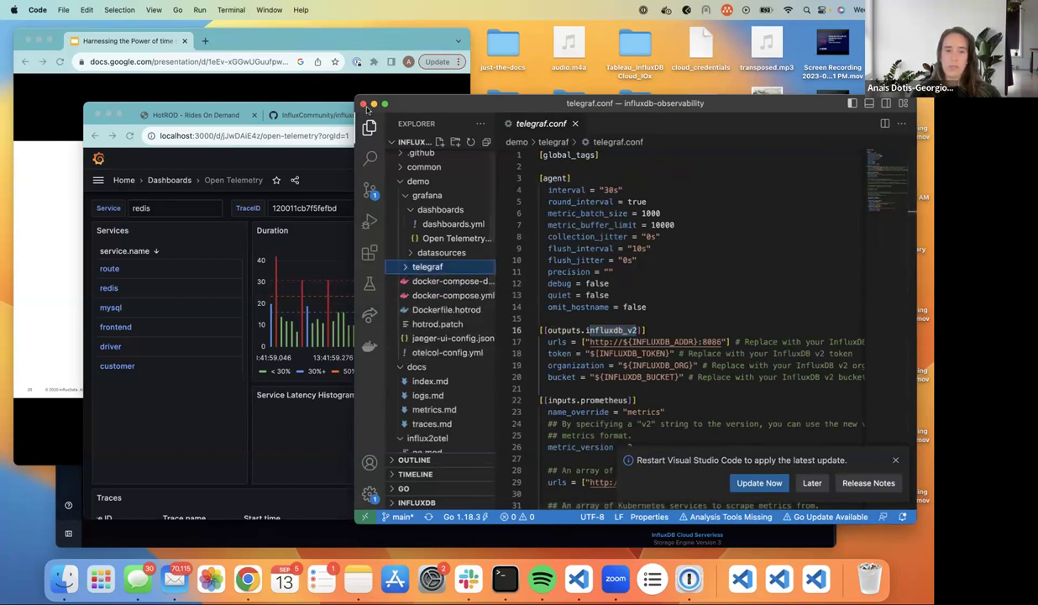